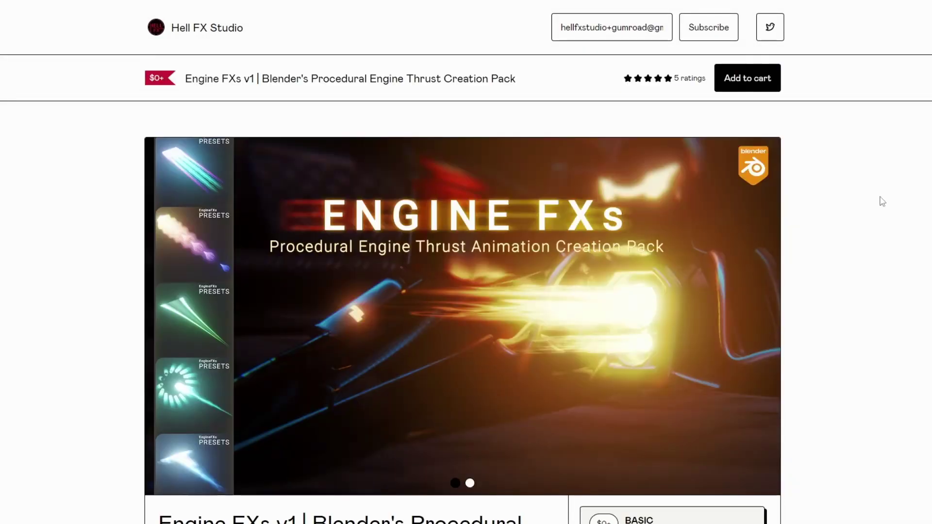
Look through the Engine FXs v1 product page, including the Basic and Extra tiers and the pack description.
{"action": "scroll", "coordinate": [462, 311], "scroll_direction": "down", "scroll_amount": 15}
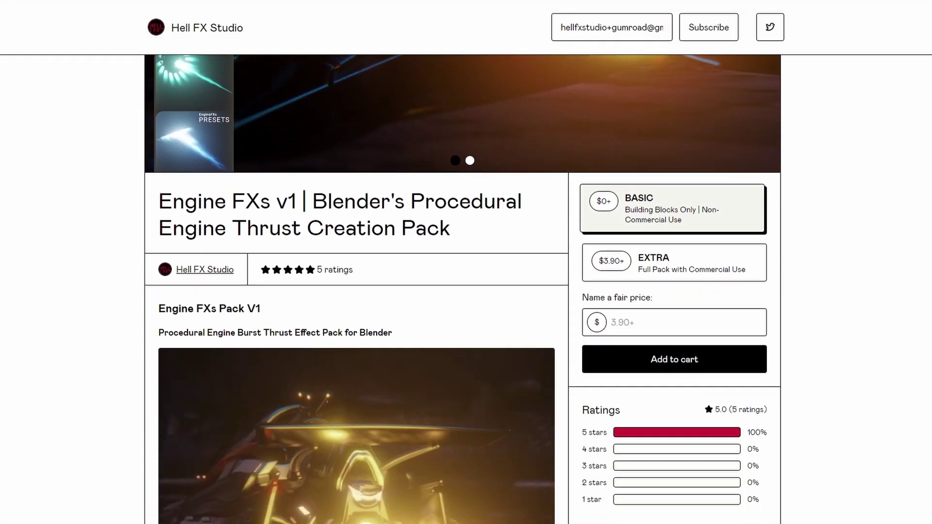
{"action": "scroll", "coordinate": [463, 310], "scroll_direction": "down", "scroll_amount": 20}
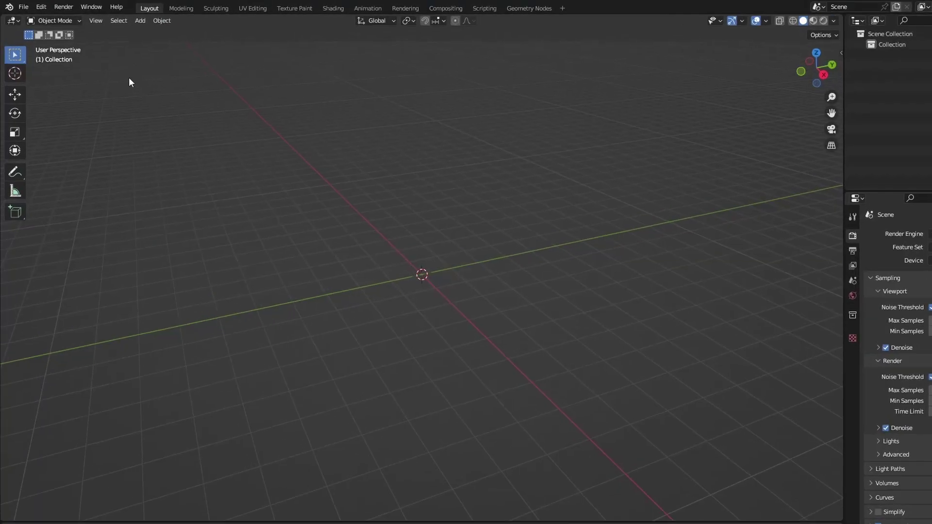
Register the D:\Hell_FX\Products\EngineFXs\v1\Extra folder as an asset library in Blender's file path preferences.
{"action": "left_click", "coordinate": [39, 5]}
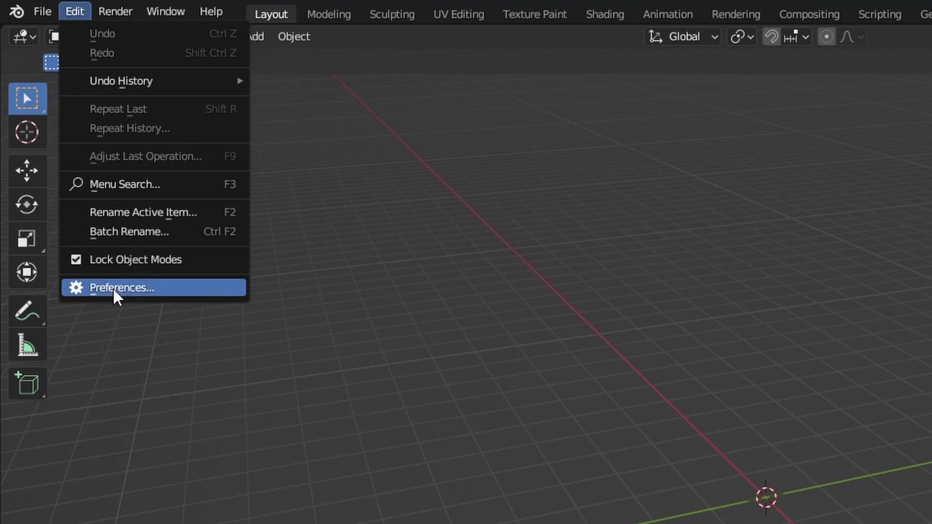
{"action": "left_click", "coordinate": [114, 269]}
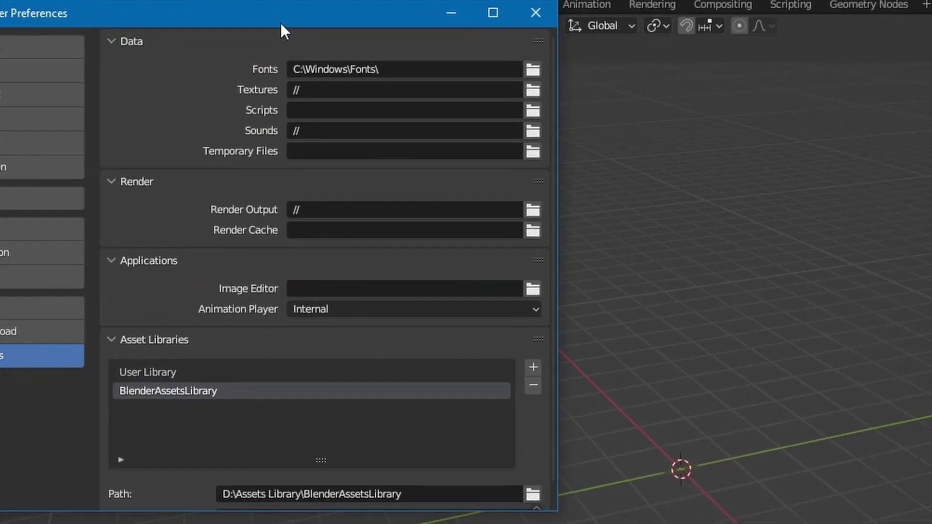
{"action": "mouse_move", "coordinate": [281, 24]}
{"action": "left_mouse_down"}
{"action": "mouse_move", "coordinate": [479, 84]}
{"action": "mouse_move", "coordinate": [563, 50]}
{"action": "left_mouse_up"}
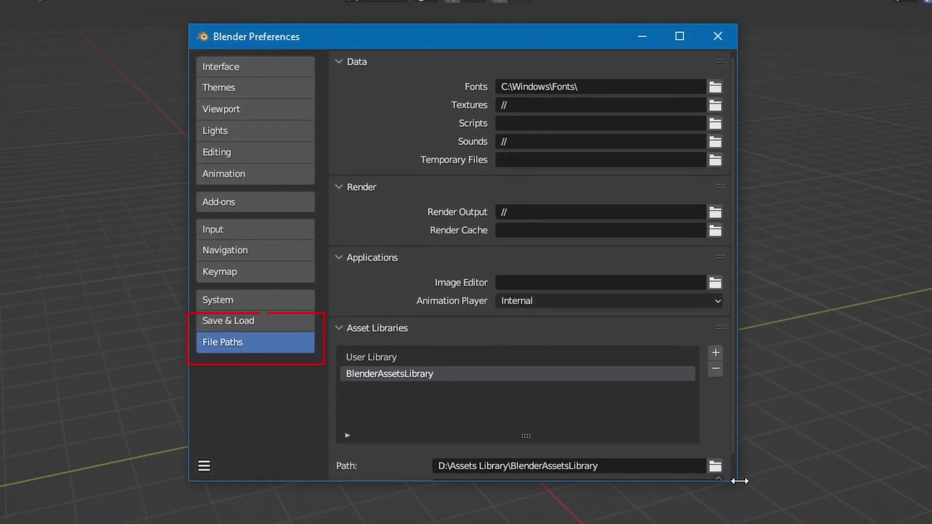
{"action": "left_click_drag", "start_coordinate": [739, 481], "coordinate": [746, 495]}
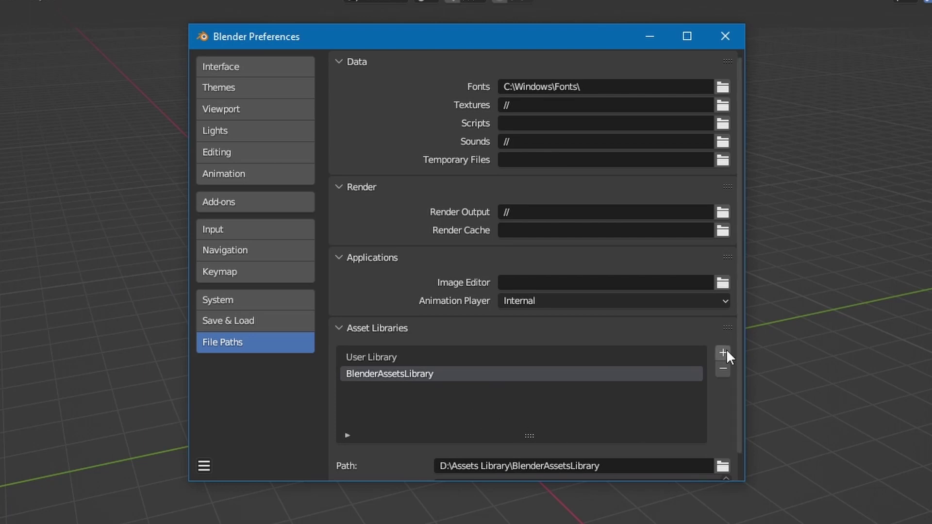
{"action": "left_click", "coordinate": [725, 352]}
{"action": "left_click", "coordinate": [106, 317]}
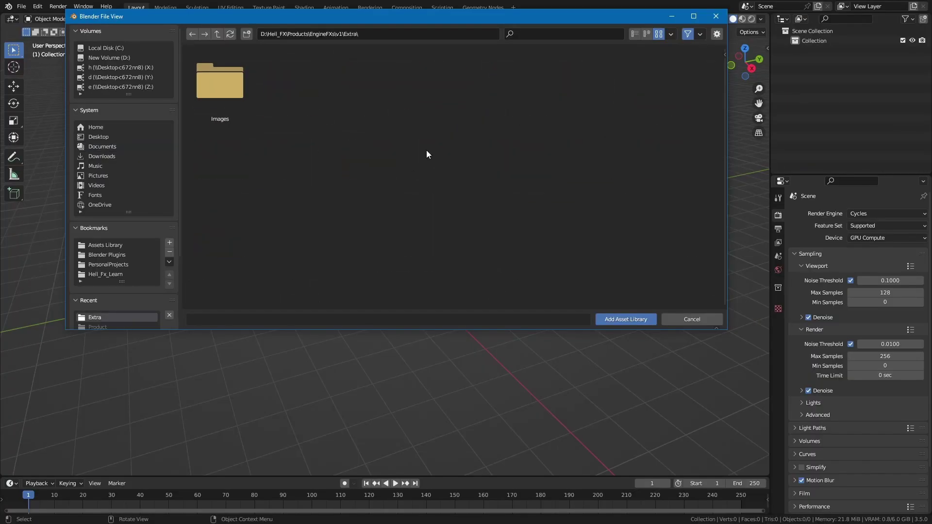
{"action": "left_click", "coordinate": [626, 319]}
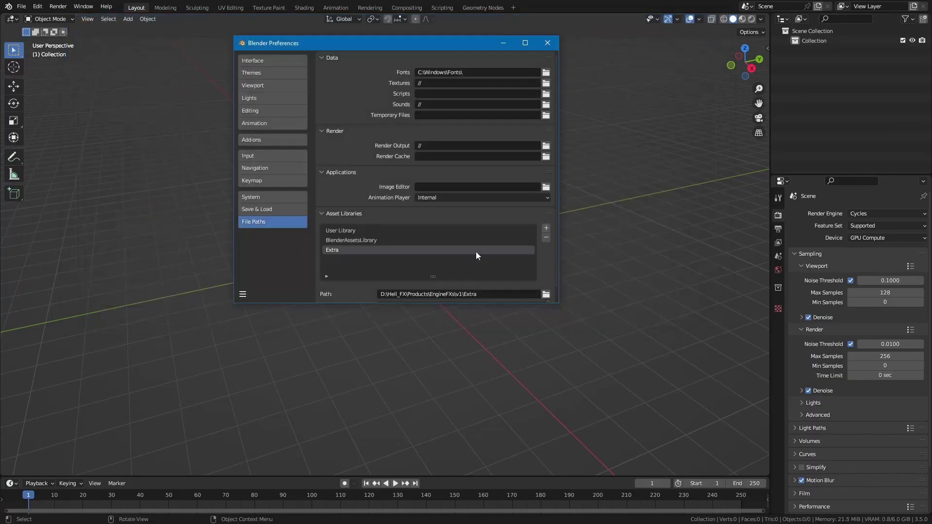
{"action": "left_click", "coordinate": [546, 44]}
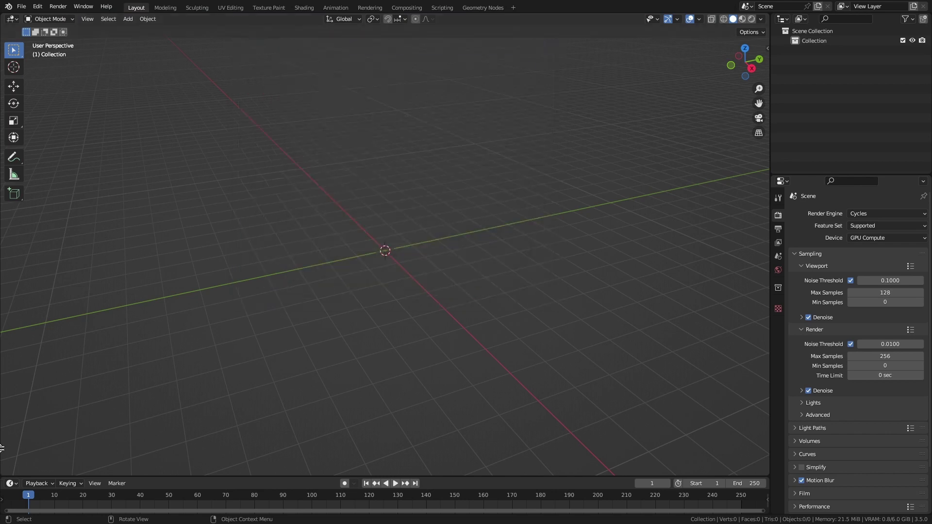
Split the 3D viewport horizontally and turn the lower area into an Asset Browser.
{"action": "left_click_drag", "start_coordinate": [1, 448], "coordinate": [20, 264]}
{"action": "left_click", "coordinate": [11, 252]}
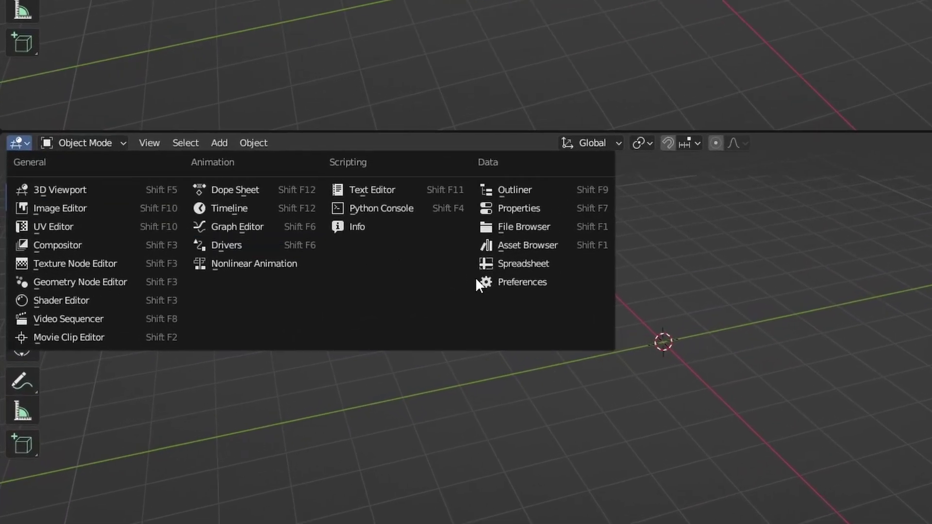
{"action": "left_click", "coordinate": [516, 248]}
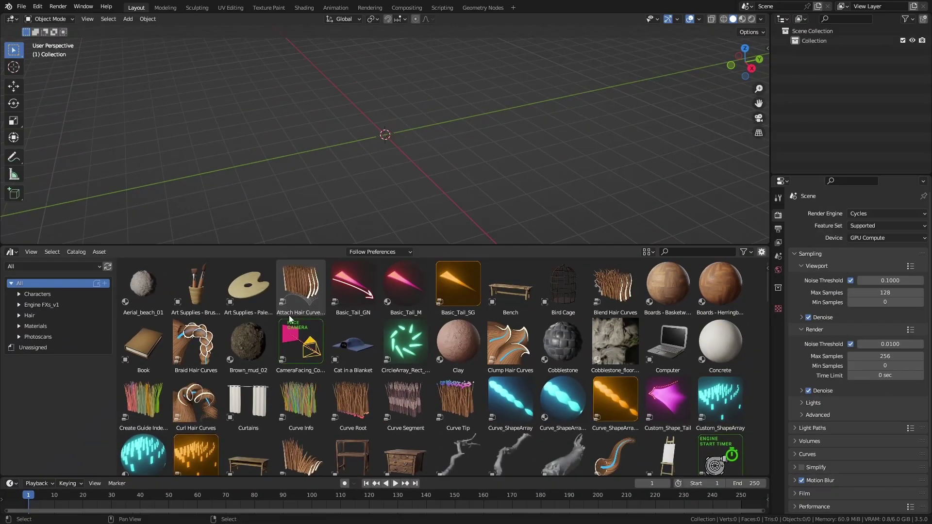
Switch the asset browser to the Extra library and open the Custom Geometry Functions catalog under FXs_BuildingBlocks.
{"action": "left_click", "coordinate": [40, 266]}
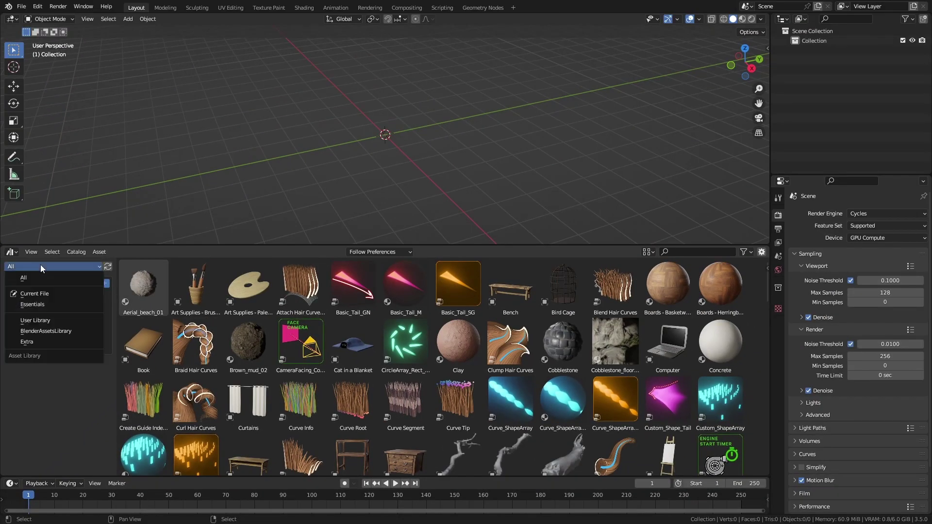
{"action": "left_click", "coordinate": [38, 342]}
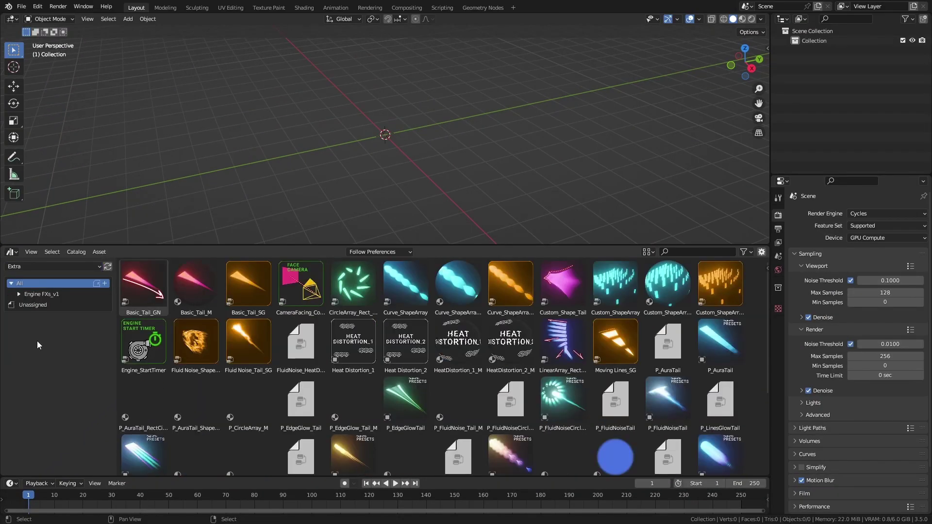
{"action": "left_click", "coordinate": [39, 295]}
{"action": "left_click", "coordinate": [44, 304]}
{"action": "left_click_drag", "start_coordinate": [127, 245], "coordinate": [127, 330]}
{"action": "left_click", "coordinate": [51, 402]}
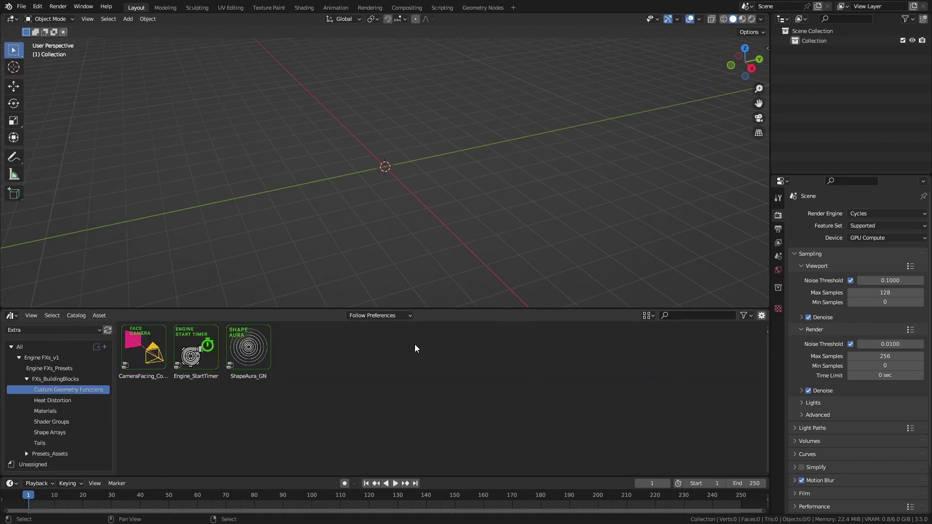
Set the asset thumbnails' display size to Medium and show the Engine FXs_Presets catalog.
{"action": "right_click", "coordinate": [415, 348]}
{"action": "mouse_move", "coordinate": [408, 398]}
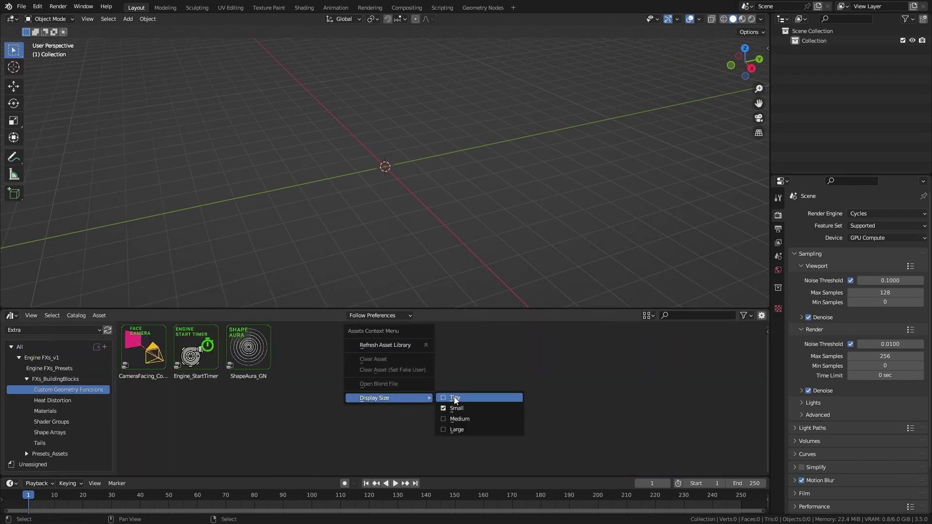
{"action": "left_click", "coordinate": [466, 423]}
{"action": "left_click", "coordinate": [52, 399]}
{"action": "left_click", "coordinate": [57, 411]}
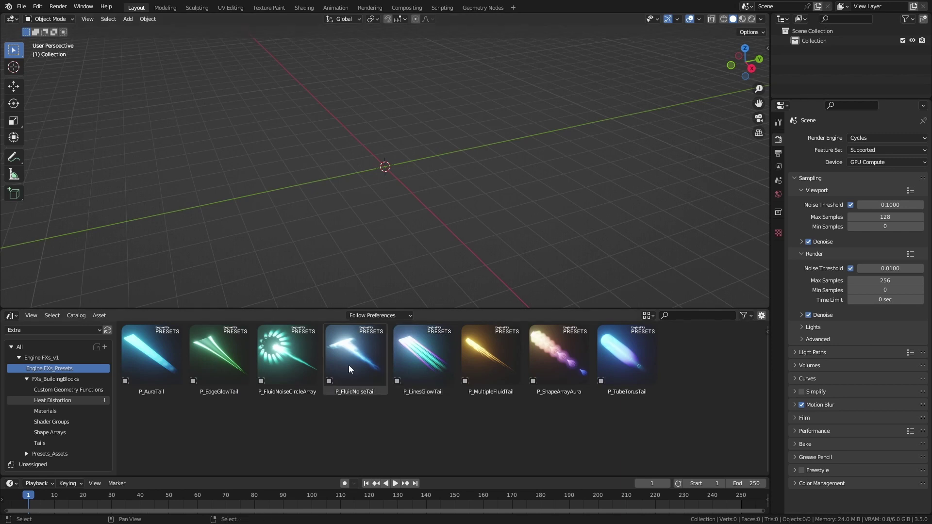
Add the P_FluidNoiseTail preset to the scene near the world origin and advance the timeline to frame 42.
{"action": "left_click_drag", "start_coordinate": [388, 185], "coordinate": [389, 174]}
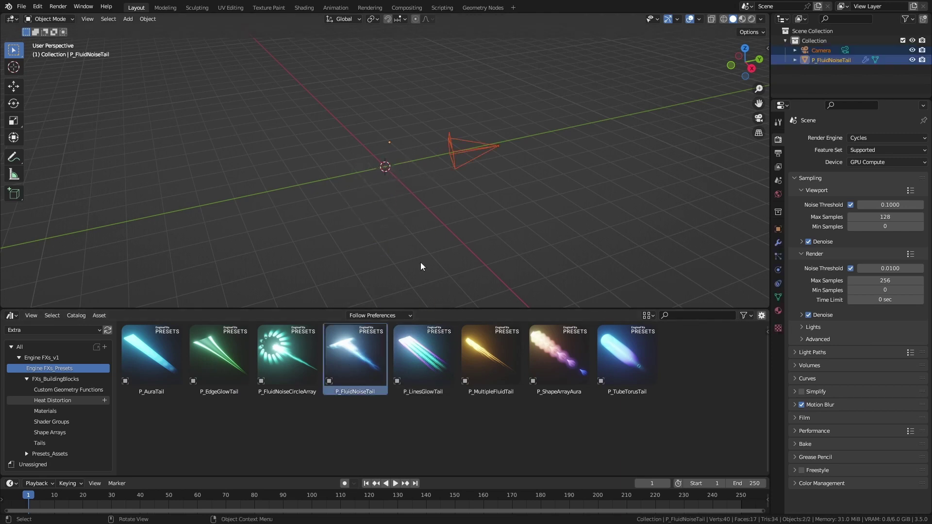
{"action": "left_click_drag", "start_coordinate": [283, 311], "coordinate": [285, 296]}
{"action": "middle_click_drag", "start_coordinate": [422, 192], "coordinate": [473, 232]}
{"action": "left_click", "coordinate": [474, 232]}
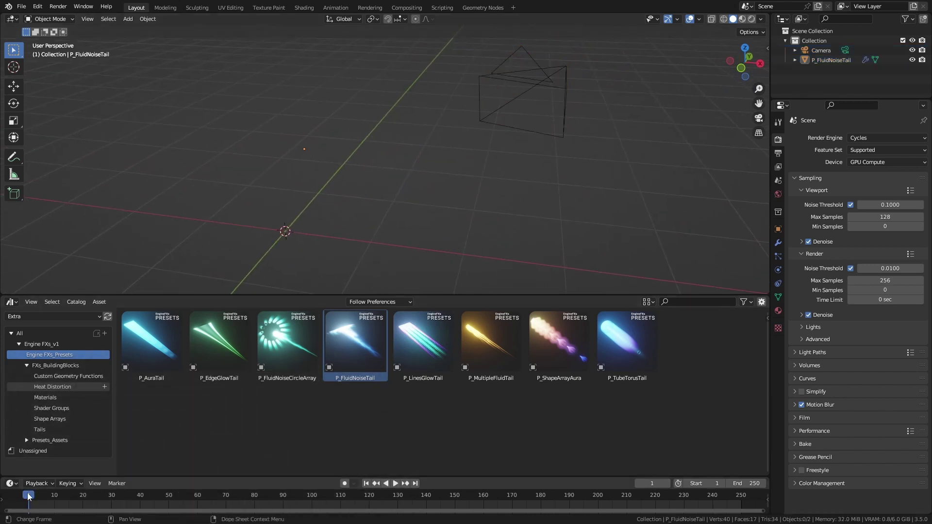
{"action": "left_click_drag", "start_coordinate": [33, 494], "coordinate": [121, 495]}
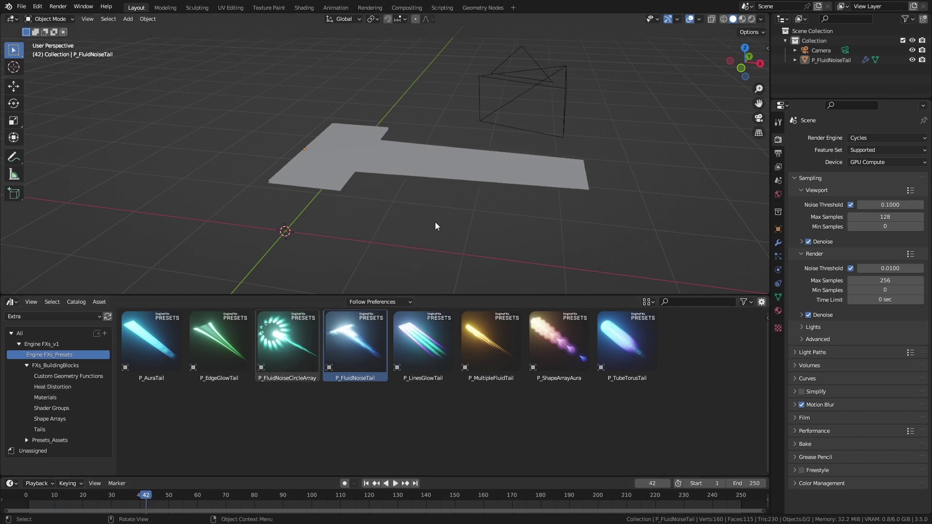
Show the P_FluidNoiseTail modifier settings and switch the viewport to rendered shading.
{"action": "left_click", "coordinate": [778, 244]}
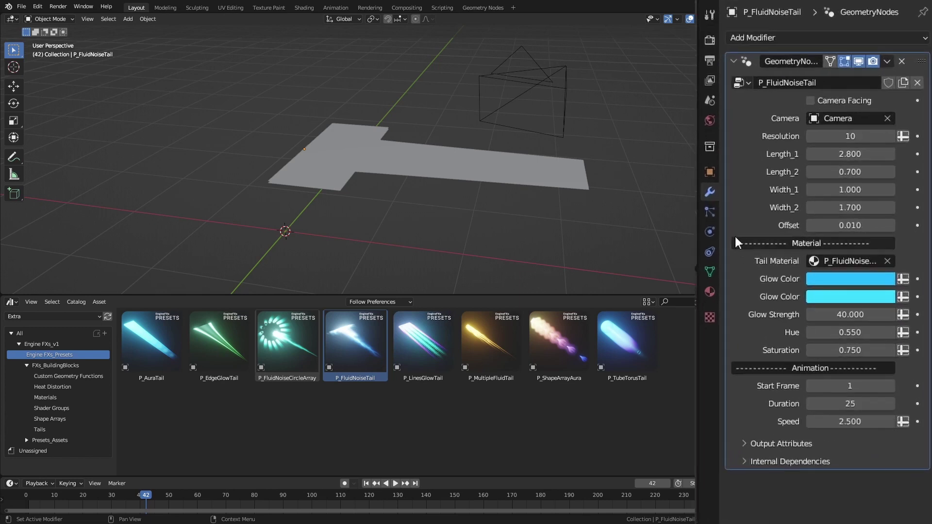
{"action": "key", "text": "z"}
{"action": "left_click", "coordinate": [386, 201]}
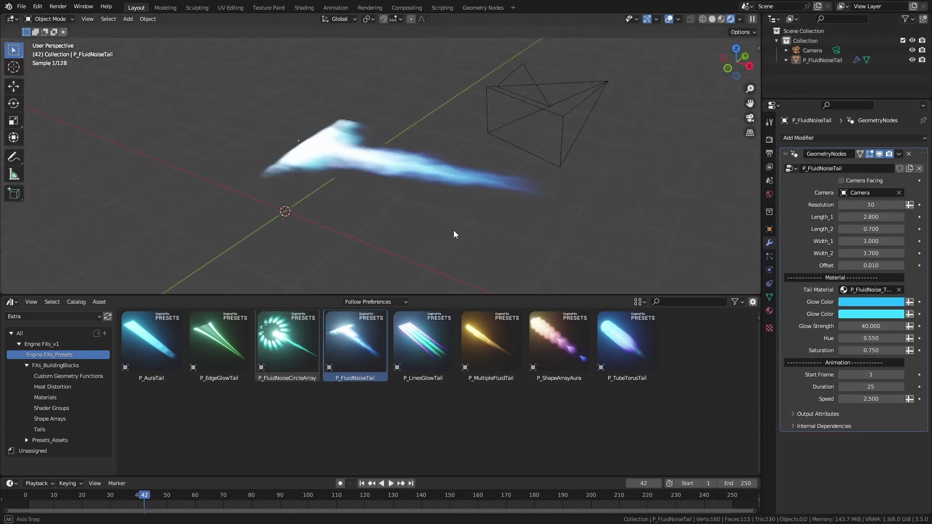
Change the scene's render engine to Eevee and view the glowing tail from other angles.
{"action": "left_click", "coordinate": [768, 139]}
{"action": "left_click", "coordinate": [866, 138]}
{"action": "left_click", "coordinate": [864, 149]}
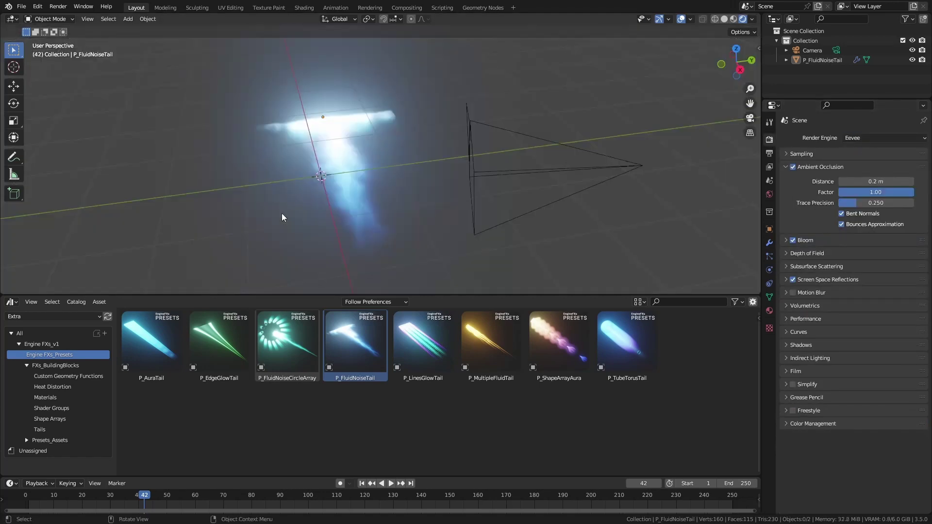
{"action": "middle_click_drag", "start_coordinate": [283, 216], "coordinate": [358, 204]}
Add the P_FluidNoiseCircleArray preset beside the first tail and hide P_FluidNoiseTail.
{"action": "left_click_drag", "start_coordinate": [294, 346], "coordinate": [207, 150]}
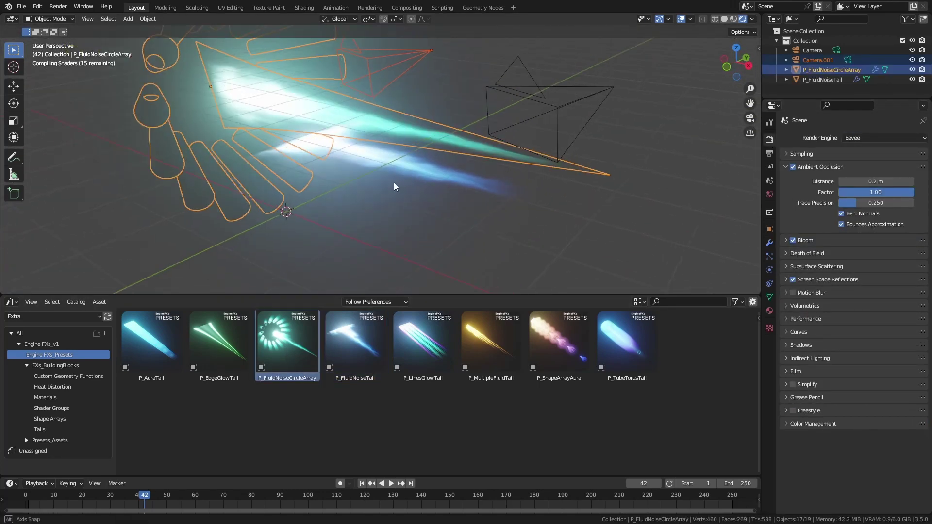
{"action": "middle_click_drag", "start_coordinate": [401, 185], "coordinate": [364, 197]}
{"action": "left_click", "coordinate": [379, 168]}
{"action": "left_click", "coordinate": [911, 79]}
{"action": "mouse_move", "coordinate": [485, 170]}
{"action": "middle_mouse_down"}
{"action": "mouse_move", "coordinate": [368, 170]}
{"action": "mouse_move", "coordinate": [534, 179]}
{"action": "mouse_move", "coordinate": [486, 184]}
{"action": "middle_mouse_up"}
Select the circle array effect and show its modifier settings.
{"action": "left_click", "coordinate": [388, 163]}
{"action": "left_click", "coordinate": [768, 242]}
{"action": "left_click", "coordinate": [713, 233]}
Add the P_MultipleFluidTail preset at the world origin and preview its animation.
{"action": "left_click_drag", "start_coordinate": [490, 342], "coordinate": [406, 184]}
{"action": "middle_click_drag", "start_coordinate": [437, 204], "coordinate": [499, 186]}
{"action": "left_click", "coordinate": [580, 229]}
{"action": "scroll", "coordinate": [378, 209], "scroll_direction": "up", "scroll_amount": 5}
{"action": "middle_click_drag", "start_coordinate": [580, 228], "coordinate": [473, 196]}
{"action": "left_click_drag", "start_coordinate": [99, 503], "coordinate": [396, 508]}
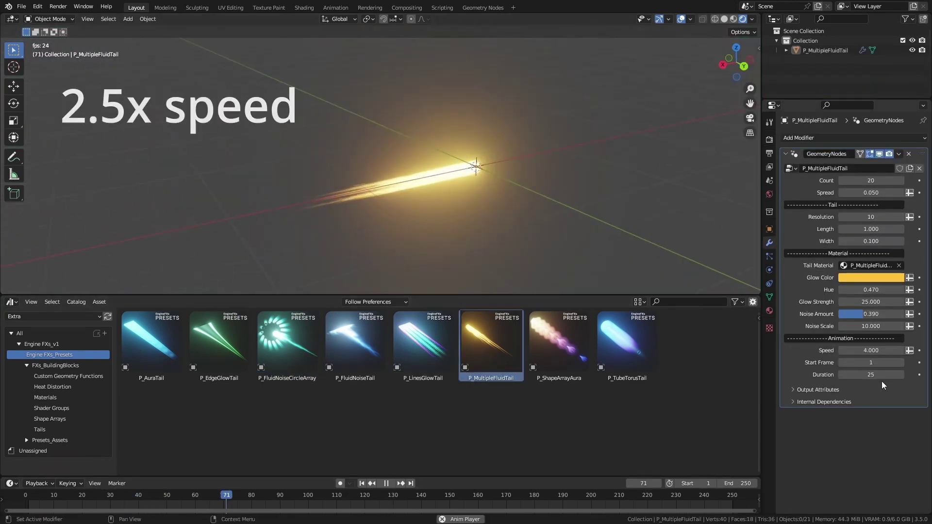
Set the multiple fluid tail's duration to 10, length to 2.290, width to 0.970, count to 84 and spread to 0.500.
{"action": "left_click", "coordinate": [880, 377]}
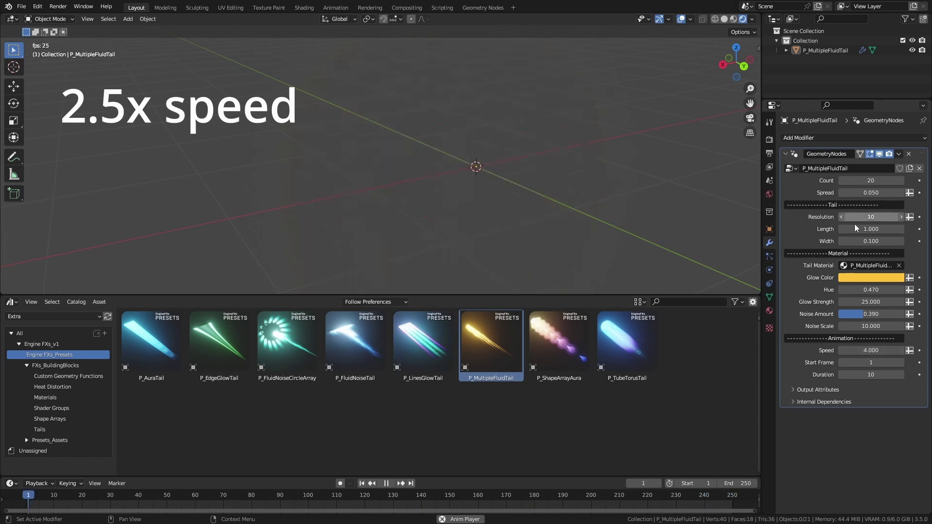
{"action": "left_click_drag", "start_coordinate": [854, 229], "coordinate": [917, 229]}
{"action": "middle_click_drag", "start_coordinate": [456, 218], "coordinate": [442, 217], "text": "shift"}
{"action": "left_click_drag", "start_coordinate": [828, 138], "coordinate": [866, 117]}
{"action": "left_click_drag", "start_coordinate": [834, 215], "coordinate": [887, 215]}
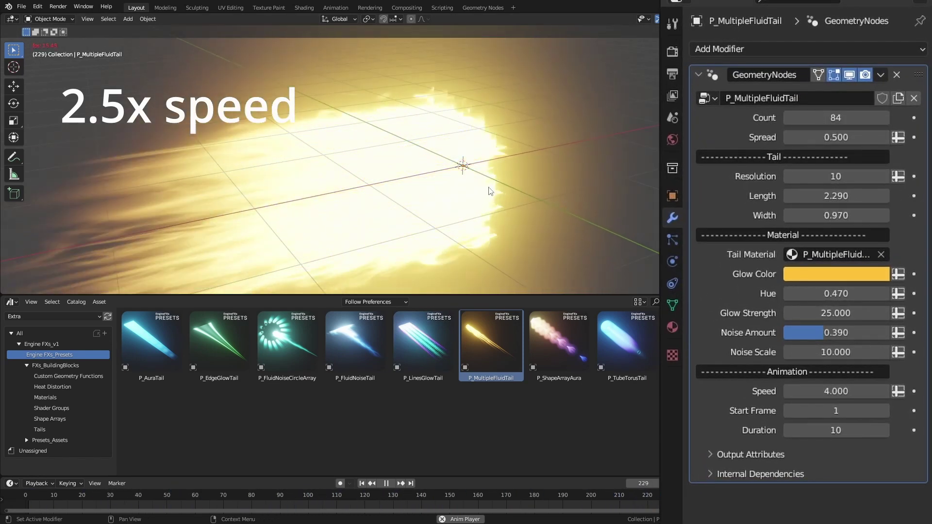
{"action": "middle_click_drag", "start_coordinate": [488, 191], "coordinate": [502, 211]}
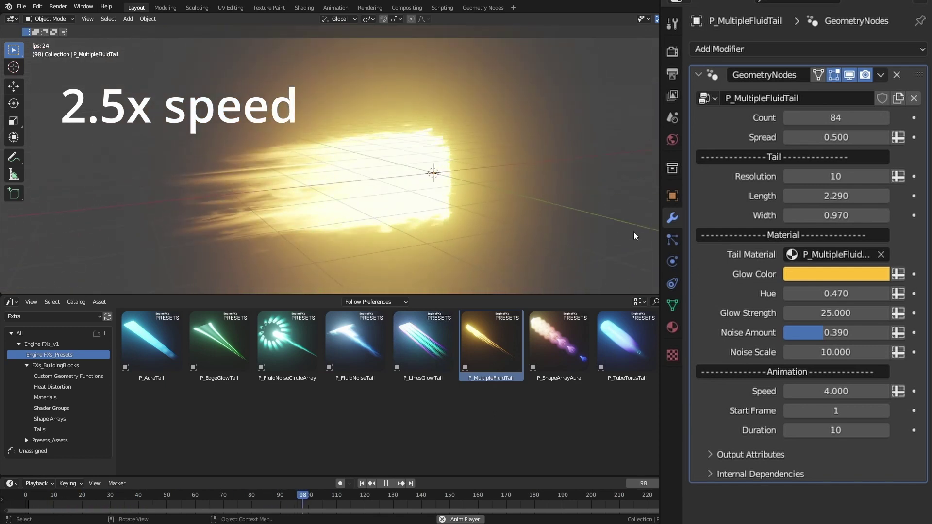
Make the tail's glow color blue, with glow strength 35.050, noise amount 0.311 and noise scale 12.920.
{"action": "left_click", "coordinate": [834, 274]}
{"action": "left_click_drag", "start_coordinate": [776, 202], "coordinate": [847, 202]}
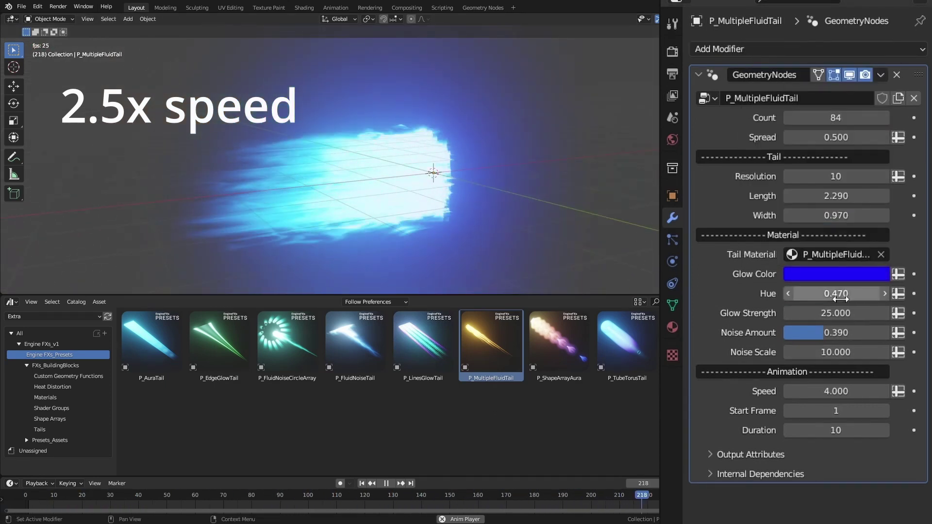
{"action": "left_click_drag", "start_coordinate": [840, 299], "coordinate": [815, 332]}
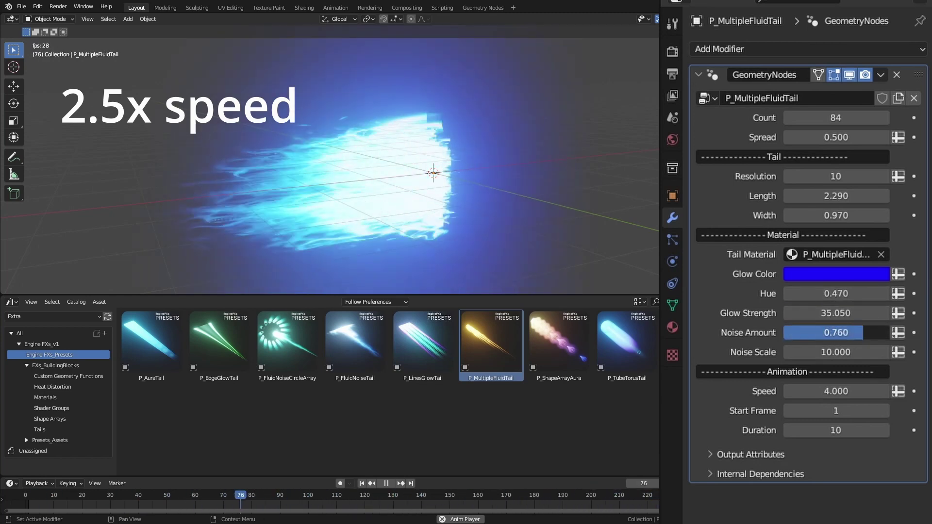
{"action": "left_click_drag", "start_coordinate": [835, 332], "coordinate": [811, 352]}
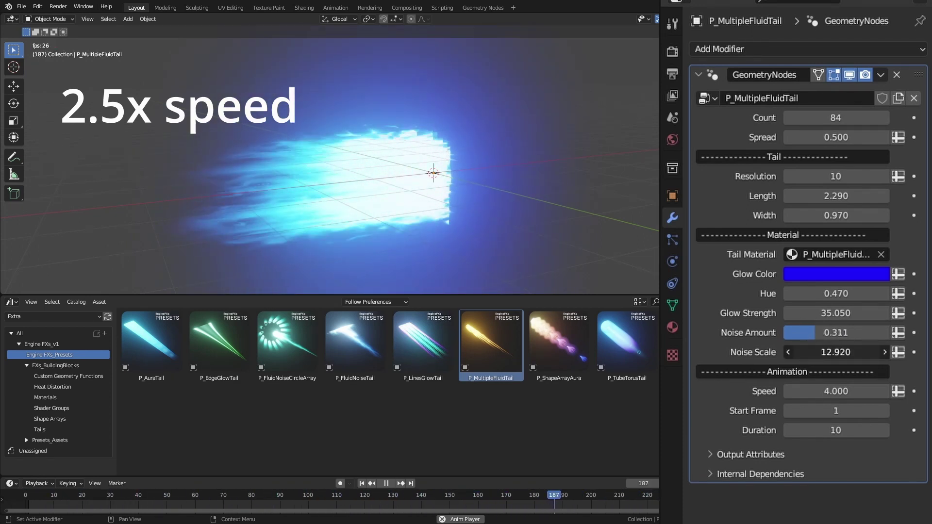
{"action": "middle_click_drag", "start_coordinate": [389, 179], "coordinate": [409, 188]}
{"action": "middle_click_drag", "start_coordinate": [518, 199], "coordinate": [515, 207]}
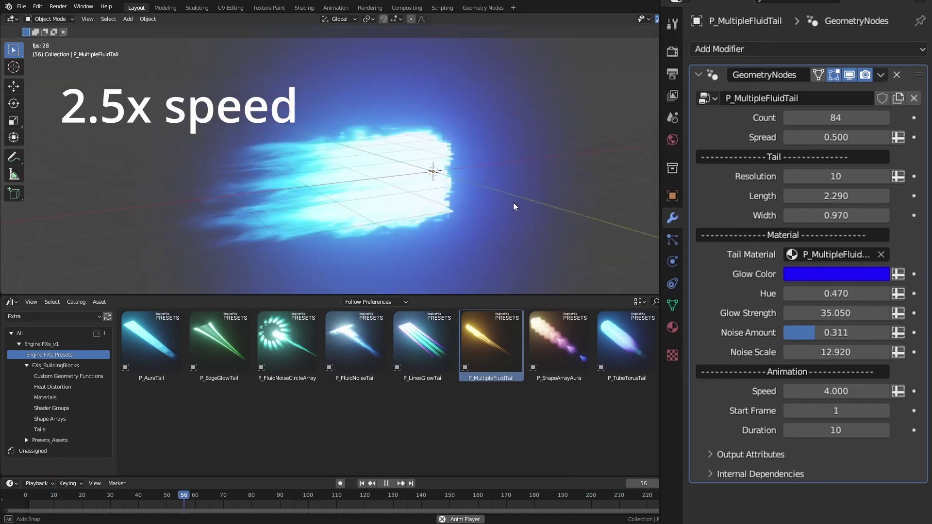
Set the tail's animation speed to 1.
{"action": "left_click", "coordinate": [840, 391]}
{"action": "type", "text": "1"}
{"action": "key", "text": "Return"}
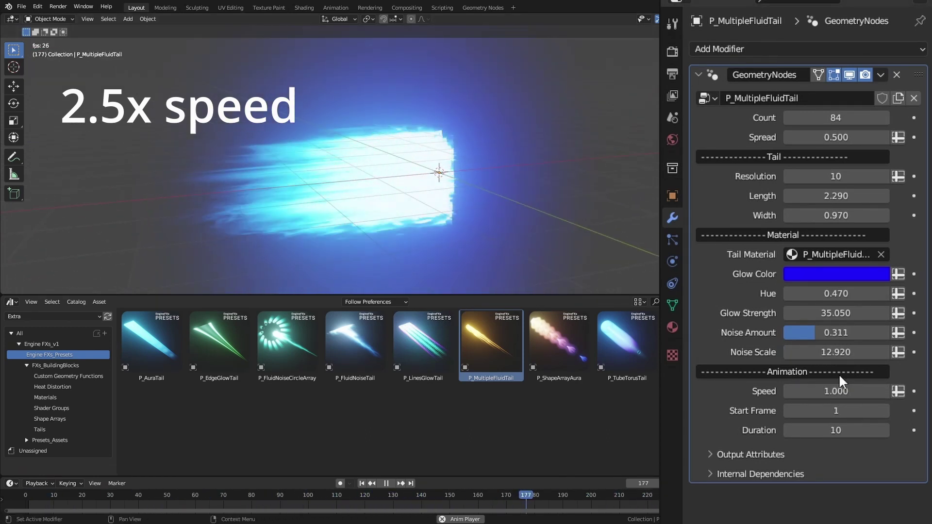
Reduce the tail's count to 29, spread to 0.000 and noise scale to 2.000, and adjust its hue.
{"action": "left_click_drag", "start_coordinate": [860, 118], "coordinate": [796, 118]}
{"action": "left_click_drag", "start_coordinate": [855, 137], "coordinate": [791, 138]}
{"action": "scroll", "coordinate": [427, 239], "scroll_direction": "up", "scroll_amount": 3}
{"action": "middle_click_drag", "start_coordinate": [427, 240], "coordinate": [476, 233]}
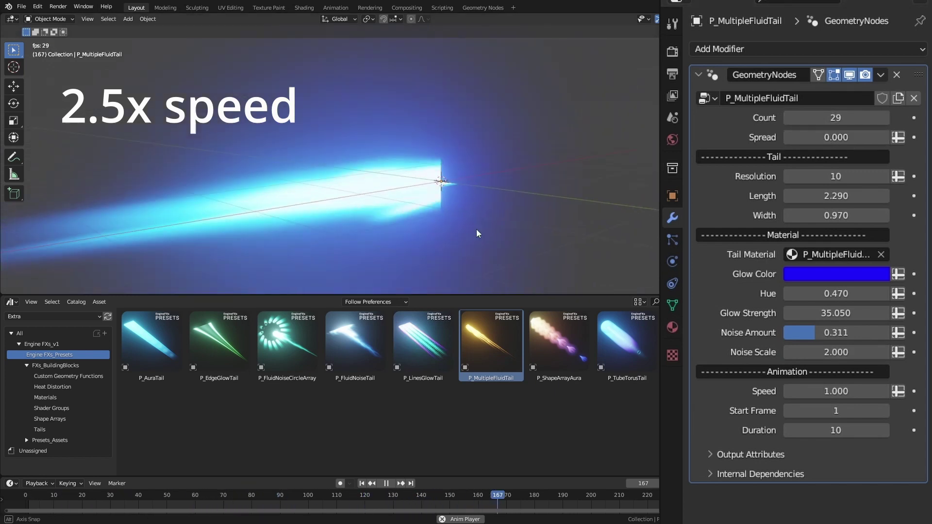
{"action": "left_click_drag", "start_coordinate": [842, 293], "coordinate": [854, 294]}
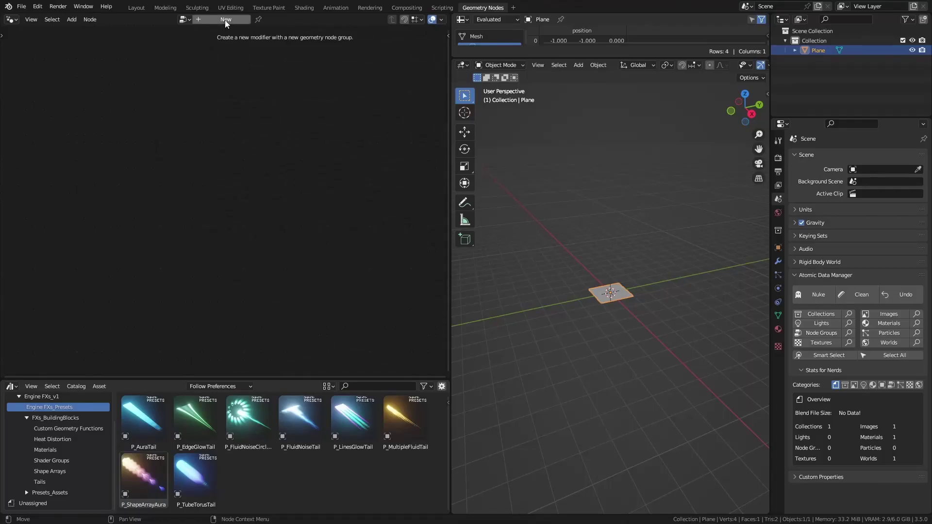
Create a new geometry node group on the plane and show the Tails catalog in the asset browser.
{"action": "left_click", "coordinate": [225, 19]}
{"action": "key", "text": "Home"}
{"action": "left_click", "coordinate": [40, 481]}
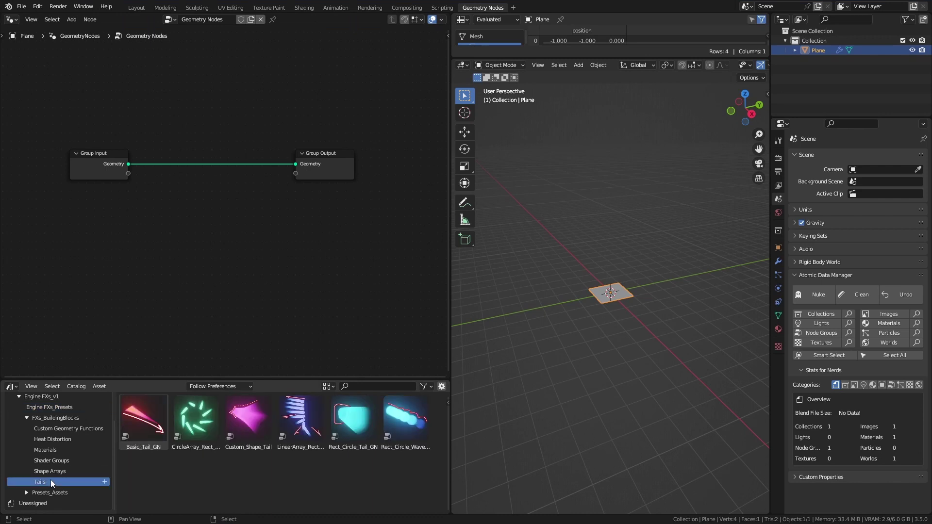
Add Basic_Tail_GN and Curve_ShapeArray to the plane's node tree and join their geometry into the group output.
{"action": "left_click_drag", "start_coordinate": [149, 428], "coordinate": [295, 164]}
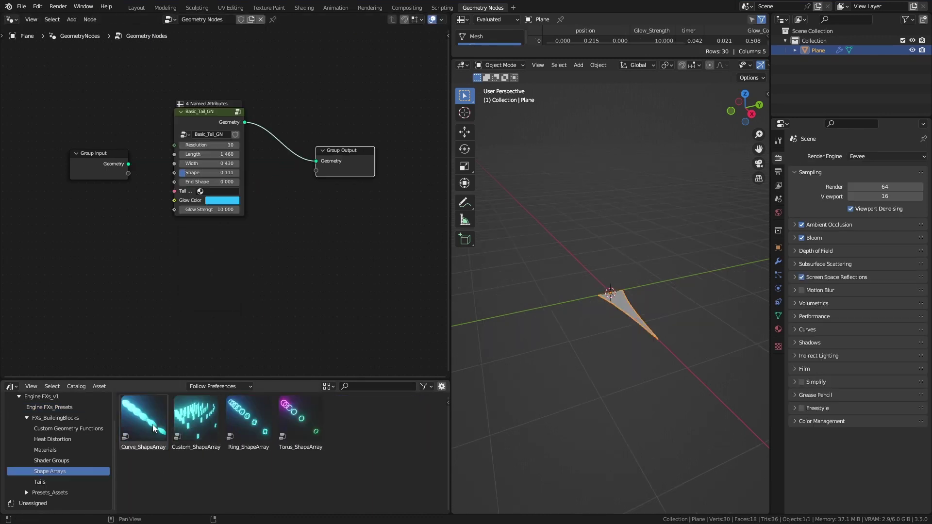
{"action": "left_click_drag", "start_coordinate": [153, 428], "coordinate": [273, 220]}
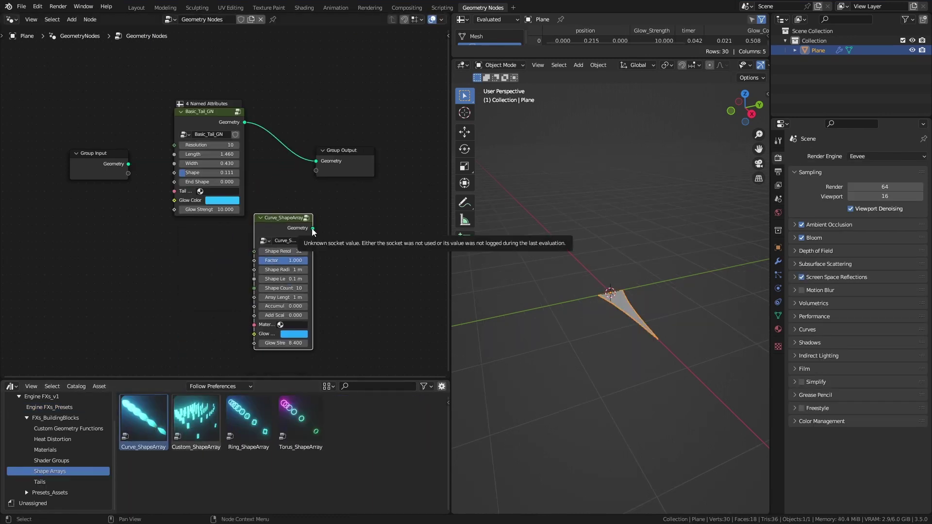
{"action": "right_click_drag", "start_coordinate": [313, 229], "coordinate": [293, 142], "text": "ctrl+shift"}
{"action": "left_click_drag", "start_coordinate": [351, 150], "coordinate": [447, 144]}
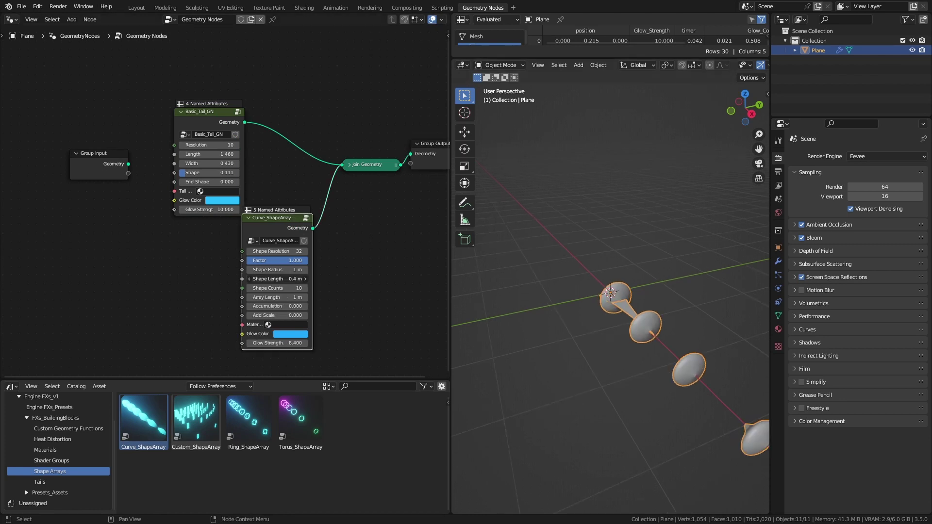
Set the curve shape array's radius to 0.29 m, shape length to 0.26 m, counts to 8, array length to 0.17 m and add scale to 0.200.
{"action": "left_click_drag", "start_coordinate": [286, 278], "coordinate": [252, 278]}
{"action": "left_click_drag", "start_coordinate": [285, 297], "coordinate": [262, 297]}
{"action": "mouse_move", "coordinate": [285, 269]}
{"action": "left_mouse_down"}
{"action": "mouse_move", "coordinate": [255, 270]}
{"action": "mouse_move", "coordinate": [291, 278]}
{"action": "left_mouse_up"}
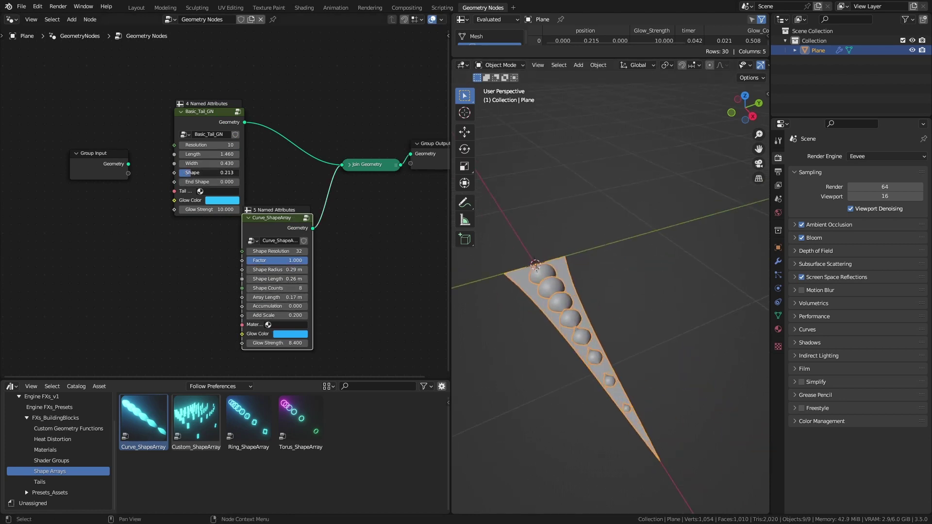
Switch the viewport to rendered shading and assign Basic_Tail_M as the tail node's material.
{"action": "key", "text": "z"}
{"action": "left_click", "coordinate": [554, 300]}
{"action": "left_click", "coordinate": [219, 190]}
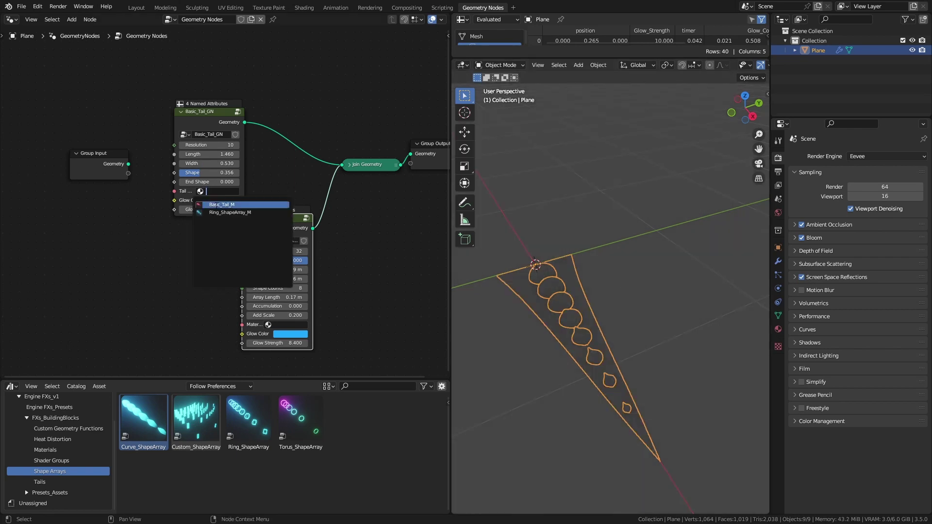
{"action": "left_click", "coordinate": [218, 205]}
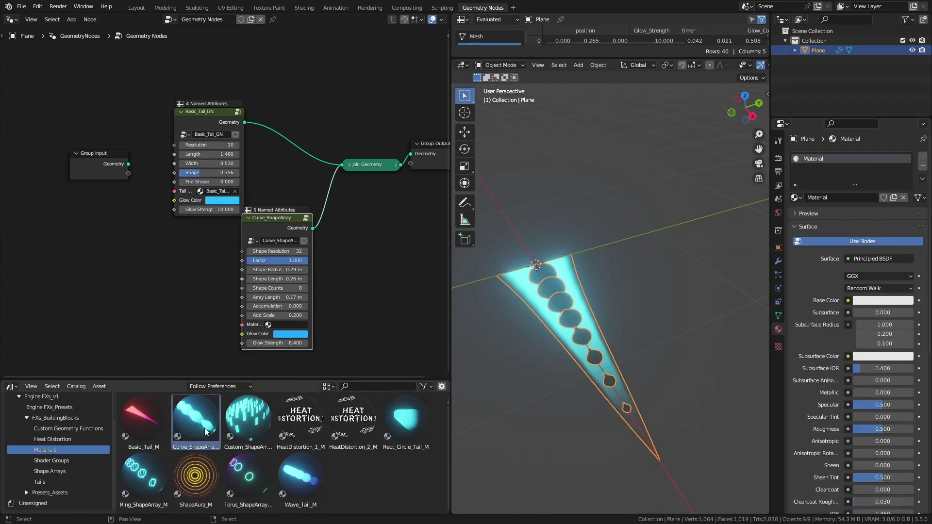
Apply the library material Curve_ShapeArray_M to the plane and assign it to the curve shape array node.
{"action": "left_click_drag", "start_coordinate": [205, 431], "coordinate": [855, 198]}
{"action": "left_click", "coordinate": [285, 324]}
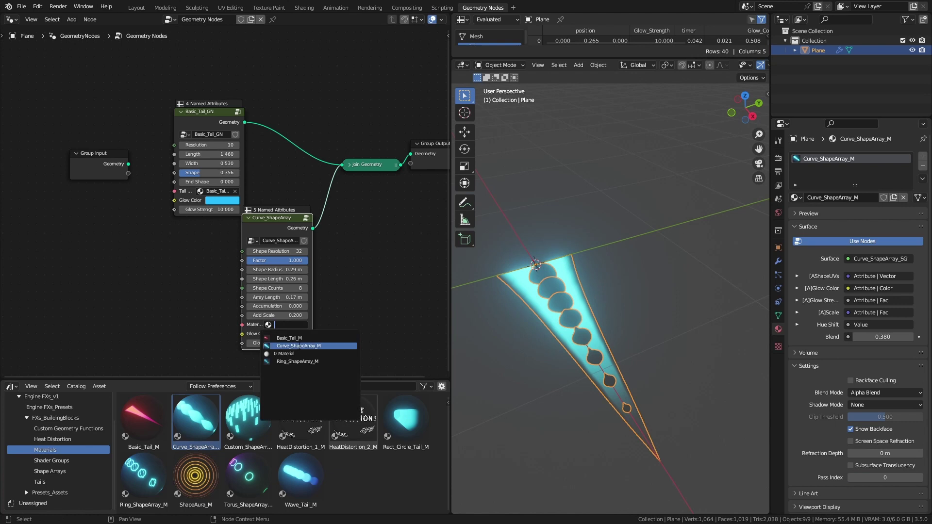
{"action": "left_click", "coordinate": [298, 345]}
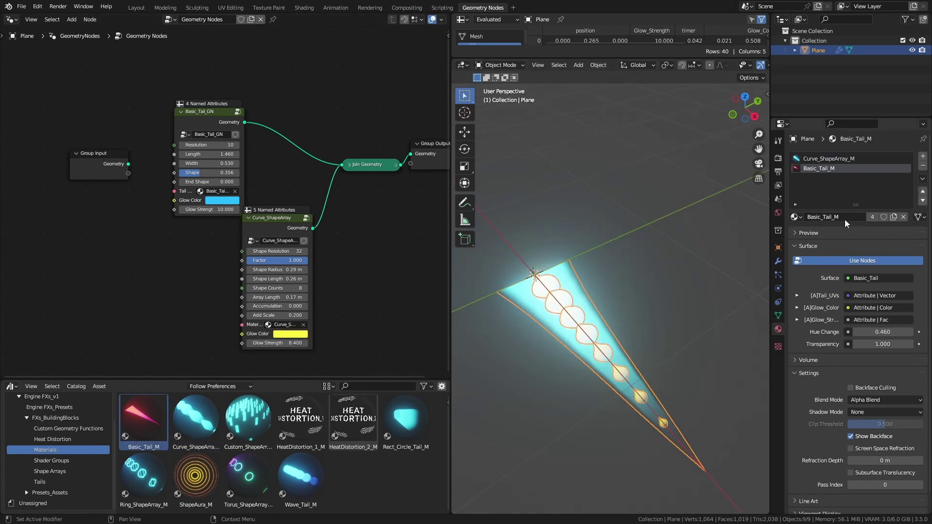
Assign Basic_Tail_M.001 as the tail node's material and open its shader nodes in the Shading workspace.
{"action": "left_click", "coordinate": [215, 192]}
{"action": "left_click", "coordinate": [215, 204]}
{"action": "left_click", "coordinate": [303, 7]}
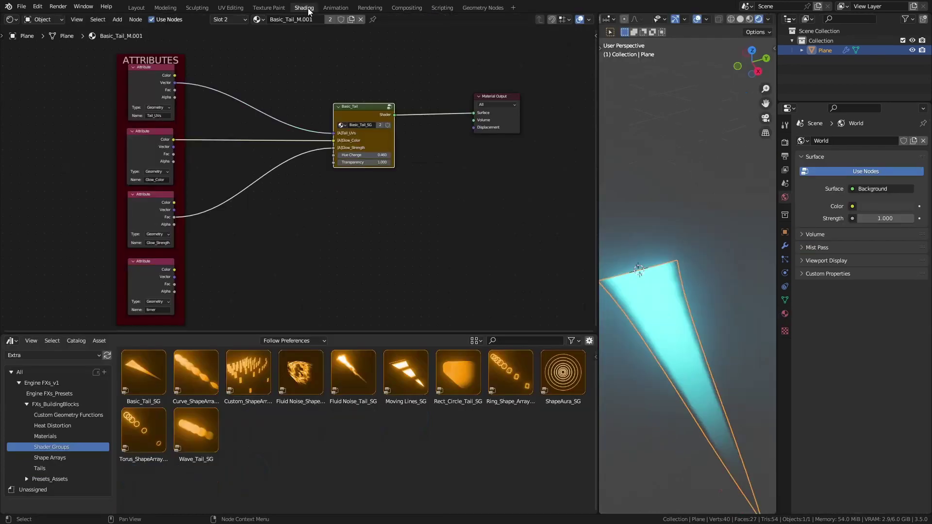
Add Fluid Noise_Tail_SG to the tail shader, feed it the Tail_UVs and timer attributes, and preview its output.
{"action": "mouse_move", "coordinate": [353, 374]}
{"action": "left_mouse_down"}
{"action": "mouse_move", "coordinate": [393, 238]}
{"action": "mouse_move", "coordinate": [314, 238]}
{"action": "left_mouse_up"}
{"action": "left_click_drag", "start_coordinate": [290, 255], "coordinate": [177, 86]}
{"action": "left_click", "coordinate": [327, 199], "text": "ctrl+shift"}
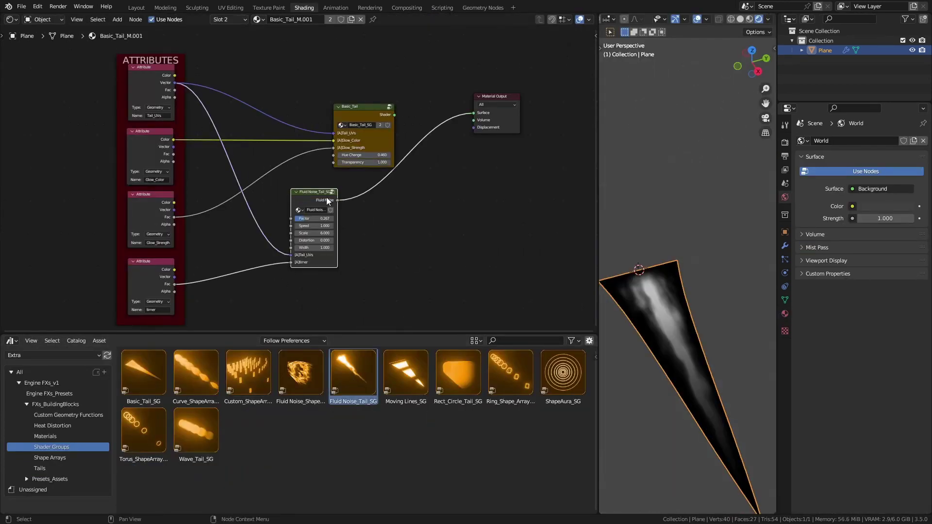
Set the fluid noise factor to 0.342, speed to 2.900, distortion to 0.700 and width to 0.300.
{"action": "middle_click_drag", "start_coordinate": [645, 291], "coordinate": [647, 258], "text": "shift"}
{"action": "scroll", "coordinate": [329, 204], "scroll_direction": "up", "scroll_amount": 5}
{"action": "left_click_drag", "start_coordinate": [321, 237], "coordinate": [326, 237]}
{"action": "left_click_drag", "start_coordinate": [321, 270], "coordinate": [302, 270]}
{"action": "left_click_drag", "start_coordinate": [321, 248], "coordinate": [389, 248]}
{"action": "left_click_drag", "start_coordinate": [322, 280], "coordinate": [291, 280]}
Drive the Basic_Tail shader's transparency with the fluid noise and set the tail's glow strength to 40 in the geometry nodes.
{"action": "left_click_drag", "start_coordinate": [356, 211], "coordinate": [354, 148]}
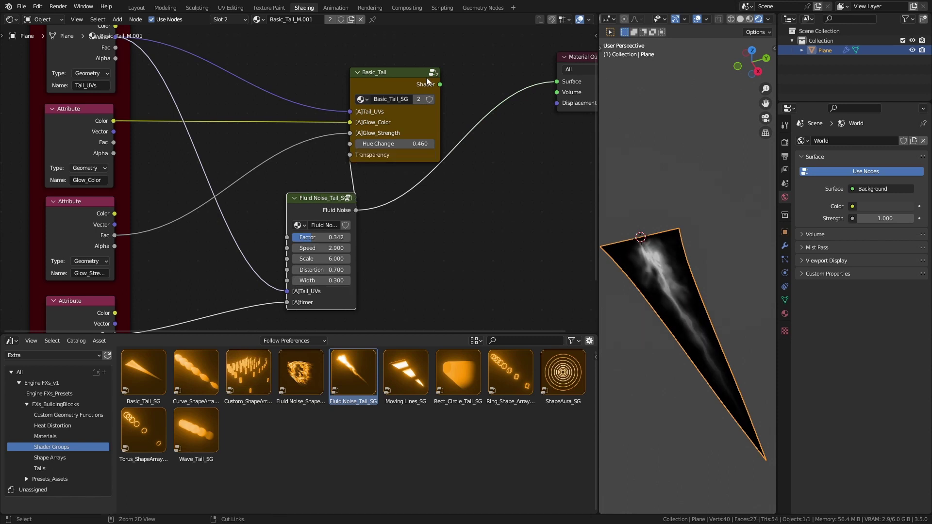
{"action": "left_click", "coordinate": [478, 7]}
{"action": "key", "text": "Return"}
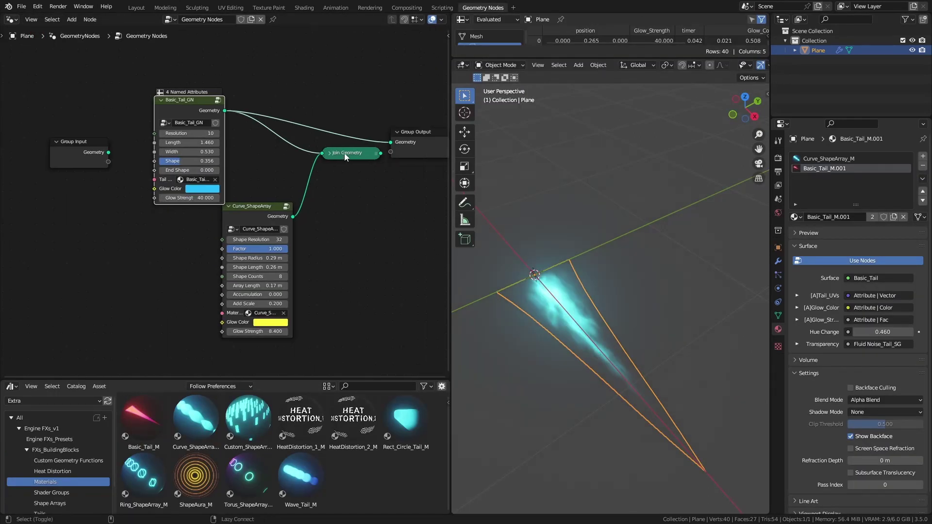
Add ShapeAura_GN fed by the curve shape array, and join the array and its aura into the group output.
{"action": "left_click_drag", "start_coordinate": [208, 127], "coordinate": [222, 94]}
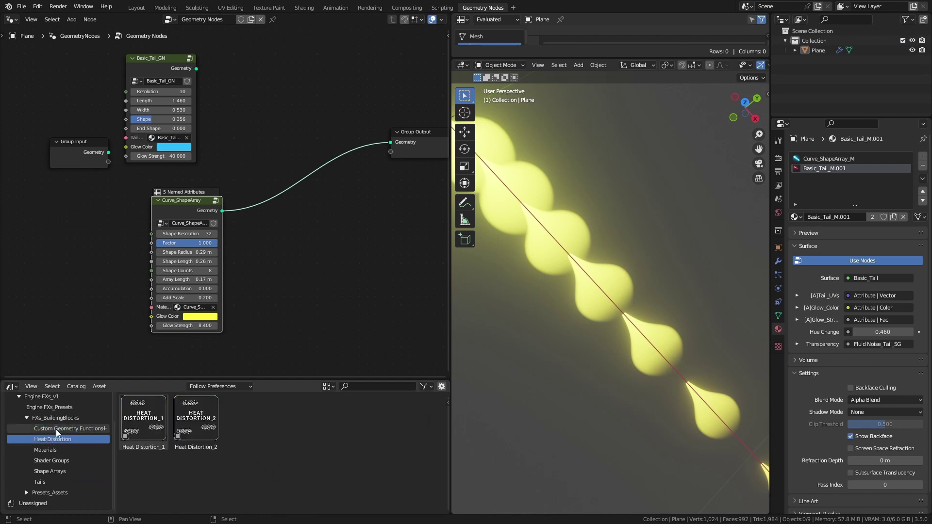
{"action": "left_click_drag", "start_coordinate": [243, 432], "coordinate": [314, 238]}
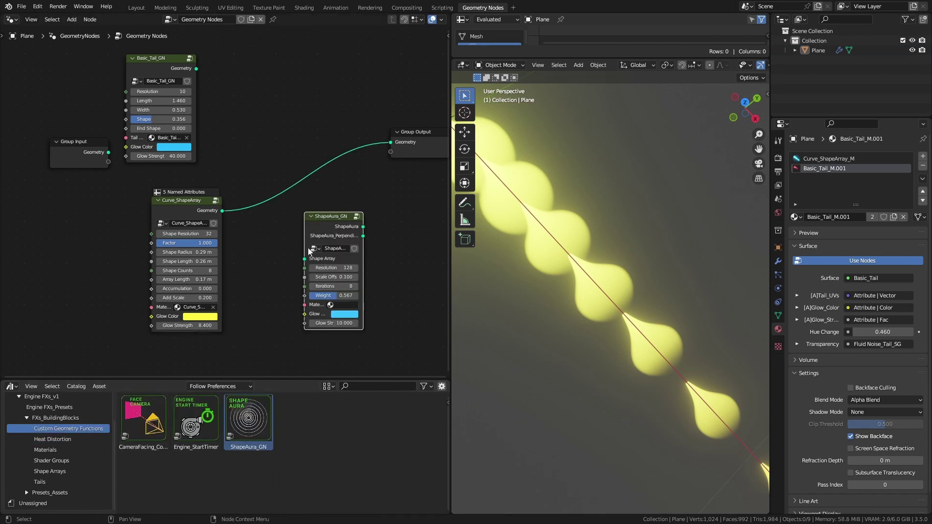
{"action": "left_click_drag", "start_coordinate": [223, 210], "coordinate": [222, 211]}
{"action": "left_click_drag", "start_coordinate": [330, 226], "coordinate": [315, 235]}
{"action": "right_click_drag", "start_coordinate": [315, 228], "coordinate": [194, 202], "text": "ctrl+shift"}
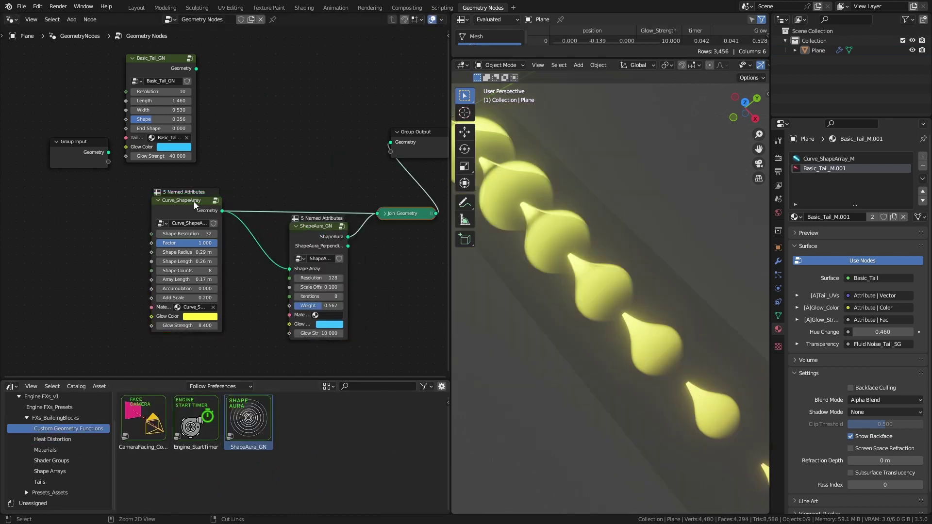
{"action": "left_click_drag", "start_coordinate": [387, 211], "coordinate": [358, 198]}
{"action": "left_click", "coordinate": [303, 172]}
Assign ShapeAura_M as the shape aura's material and change its glow color to a warm reddish tone.
{"action": "left_click", "coordinate": [323, 315]}
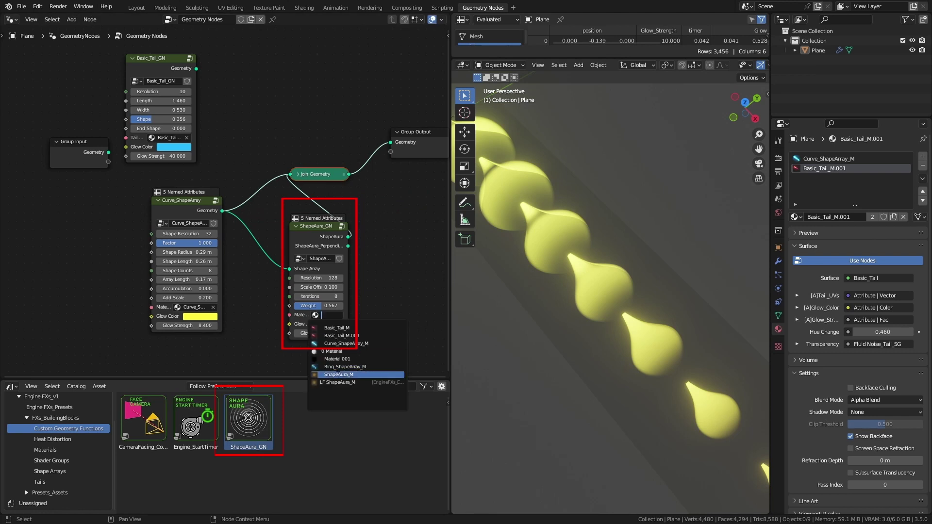
{"action": "left_click", "coordinate": [338, 375]}
{"action": "left_click", "coordinate": [329, 324]}
{"action": "left_click", "coordinate": [349, 244]}
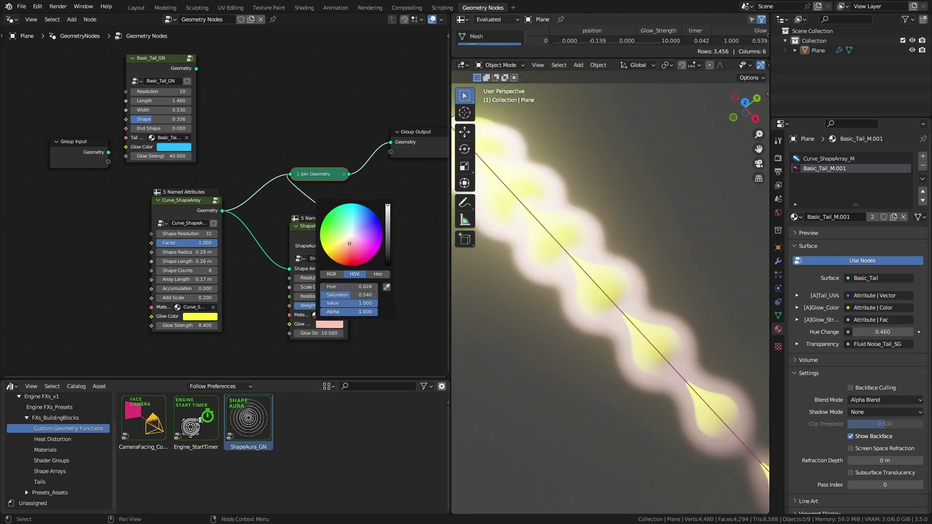
{"action": "left_click_drag", "start_coordinate": [354, 244], "coordinate": [343, 258]}
Insert the CameraFacing node group between the basic tail and the group output, targeting Camera, and rotate that camera to test it.
{"action": "scroll", "coordinate": [600, 226], "scroll_direction": "down", "scroll_amount": 5}
{"action": "middle_click_drag", "start_coordinate": [601, 226], "coordinate": [540, 308]}
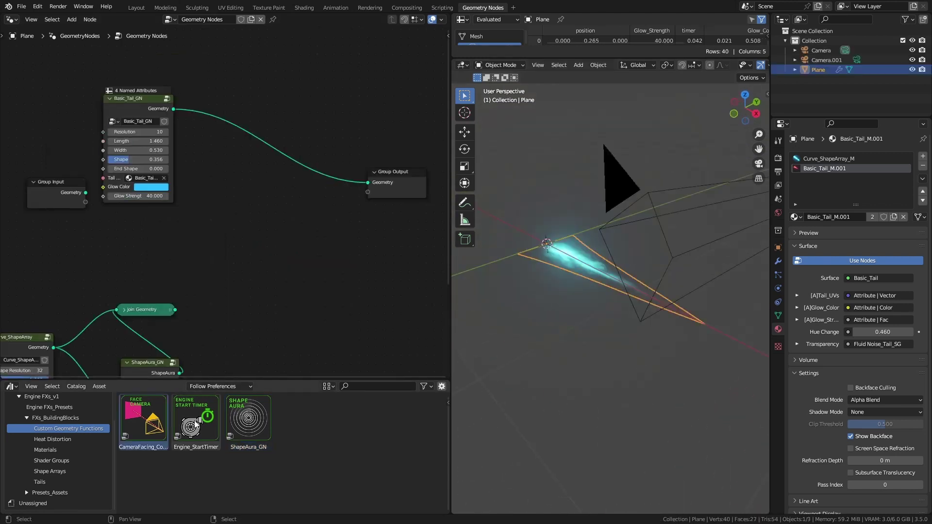
{"action": "left_click_drag", "start_coordinate": [144, 425], "coordinate": [249, 134]}
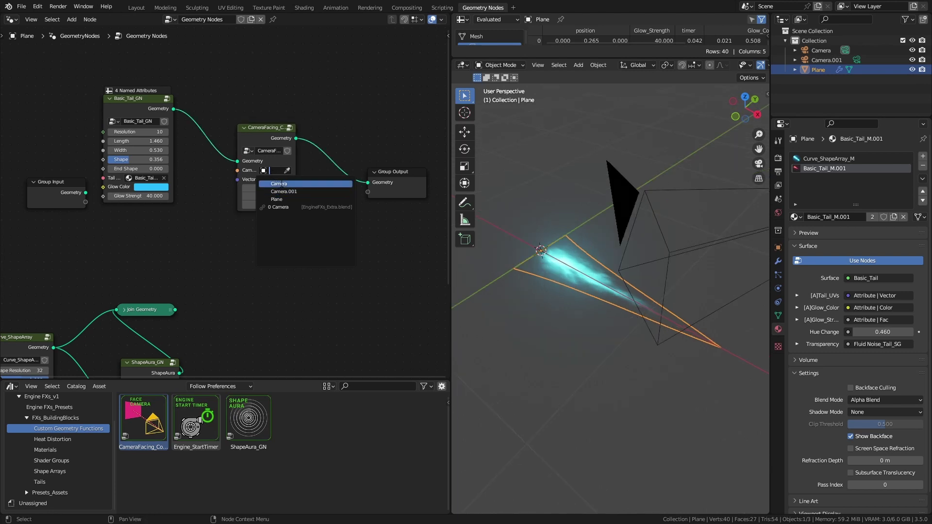
{"action": "left_click", "coordinate": [281, 184]}
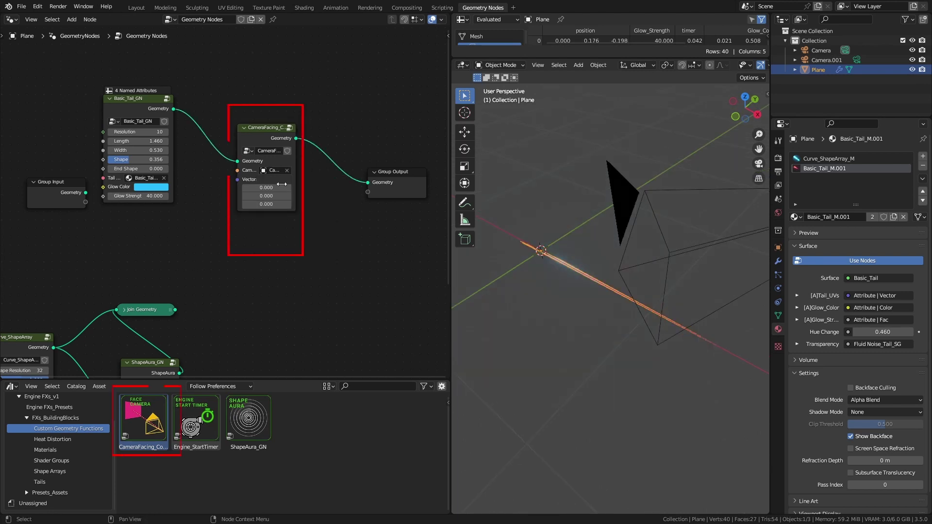
{"action": "middle_click_drag", "start_coordinate": [648, 332], "coordinate": [585, 319]}
{"action": "key", "text": "r"}
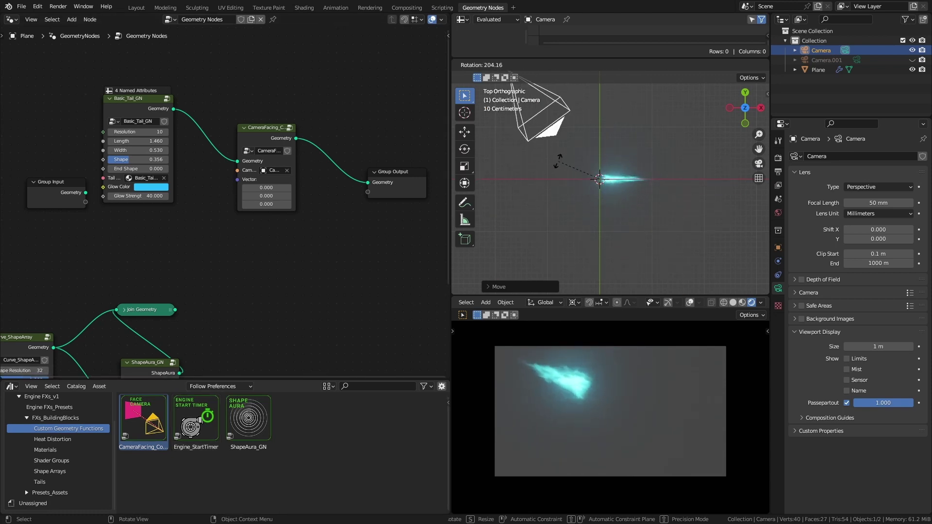
Add the Engine_StartTimer node group beside the basic tail and set its start frame to 1.
{"action": "left_click_drag", "start_coordinate": [196, 417], "coordinate": [222, 231]}
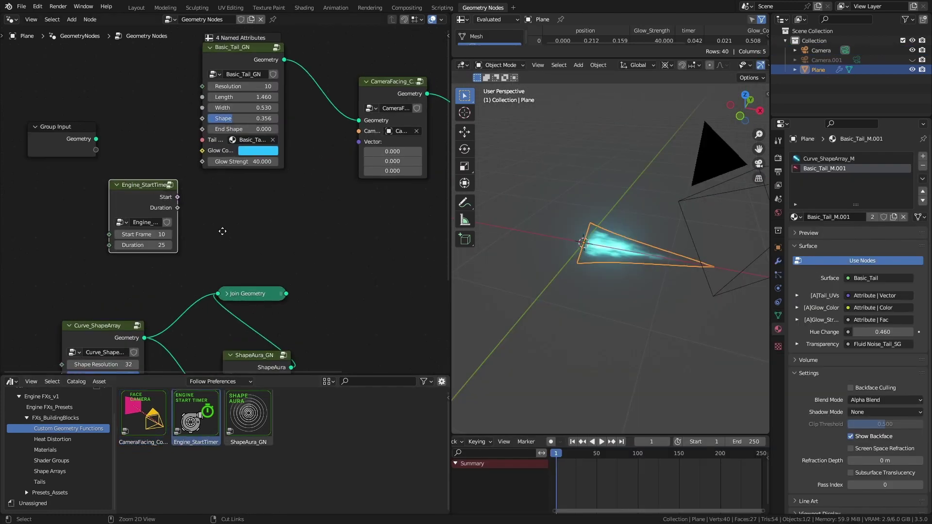
{"action": "middle_click_drag", "start_coordinate": [222, 231], "coordinate": [222, 228], "text": "ctrl"}
{"action": "middle_click_drag", "start_coordinate": [222, 227], "coordinate": [328, 269]}
{"action": "left_click_drag", "start_coordinate": [159, 186], "coordinate": [123, 178]}
{"action": "left_click", "coordinate": [242, 278]}
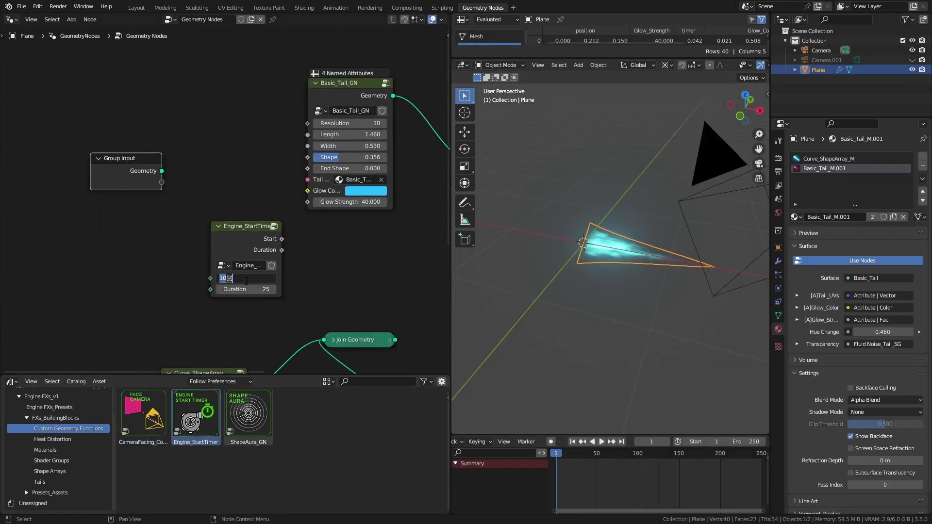
{"action": "type", "text": "1"}
{"action": "key", "text": "Return"}
{"action": "left_click", "coordinate": [252, 277]}
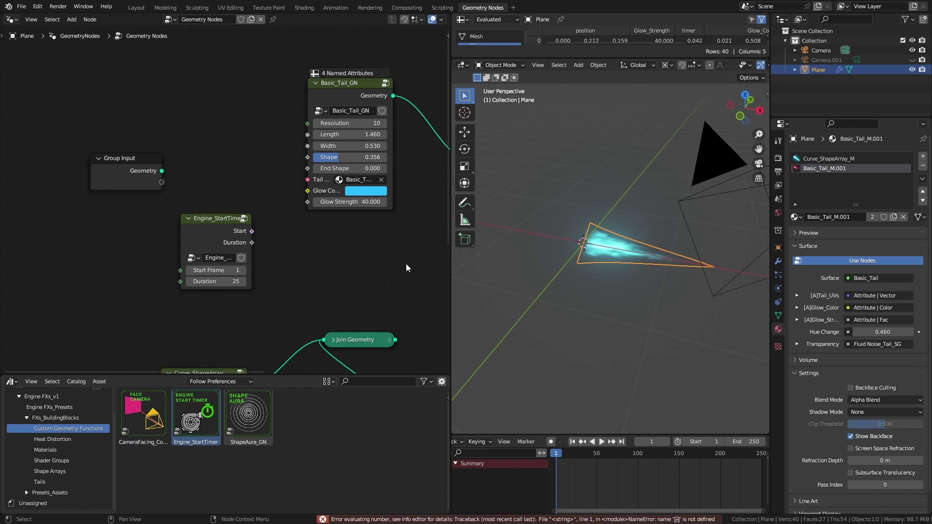
Drive the tail's length with a float Mix node from 0 to 1.5, using the timer's Duration as factor, and replay the animation.
{"action": "left_click_drag", "start_coordinate": [252, 242], "coordinate": [374, 267]}
{"action": "type", "text": "mi"}
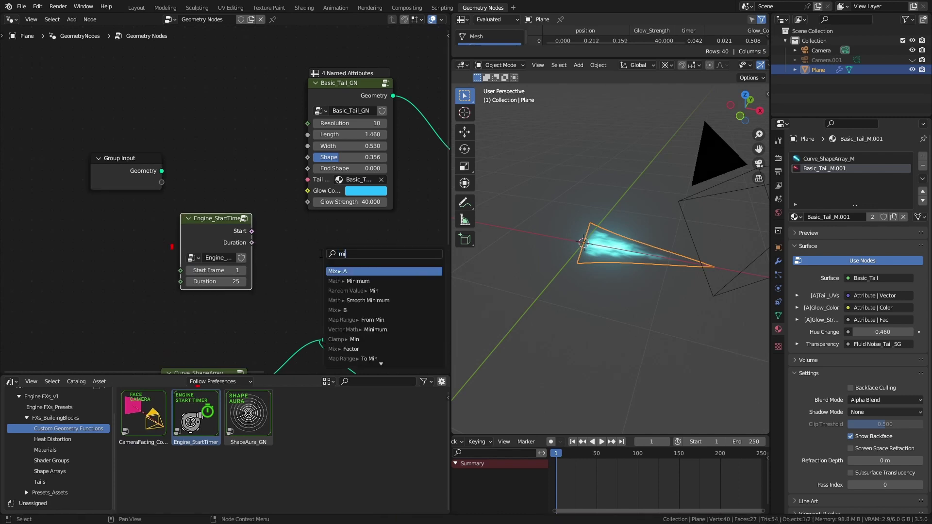
{"action": "left_click", "coordinate": [383, 345]}
{"action": "left_click", "coordinate": [259, 173]}
{"action": "double_click", "coordinate": [261, 174]}
{"action": "type", "text": "1.5"}
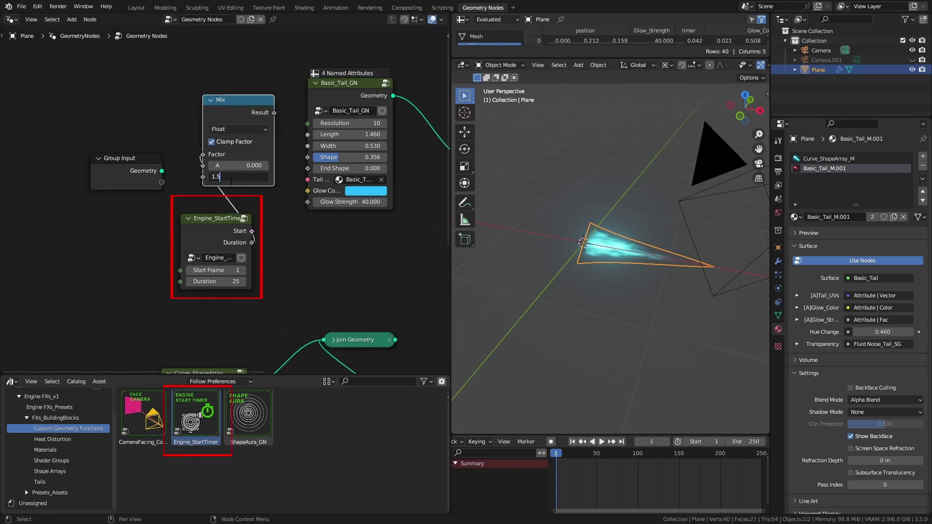
{"action": "left_click_drag", "start_coordinate": [297, 138], "coordinate": [312, 136]}
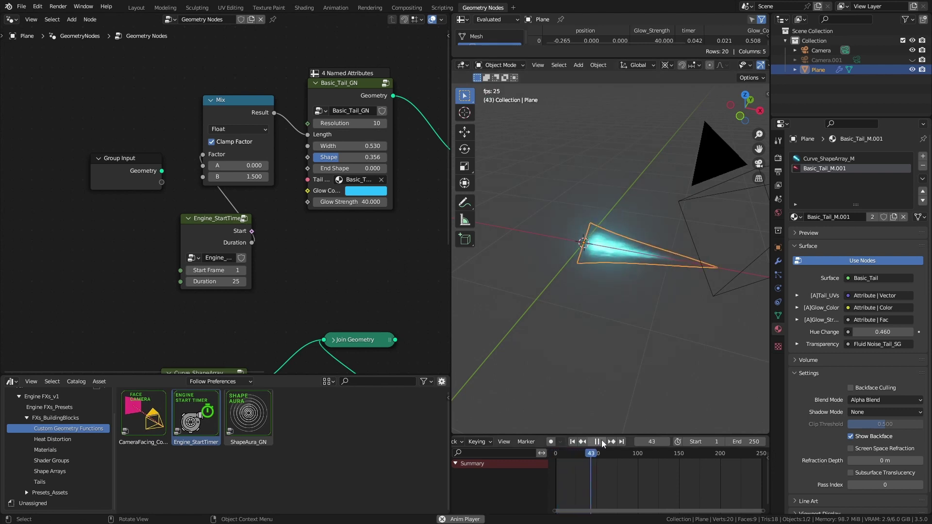
{"action": "left_click", "coordinate": [573, 442]}
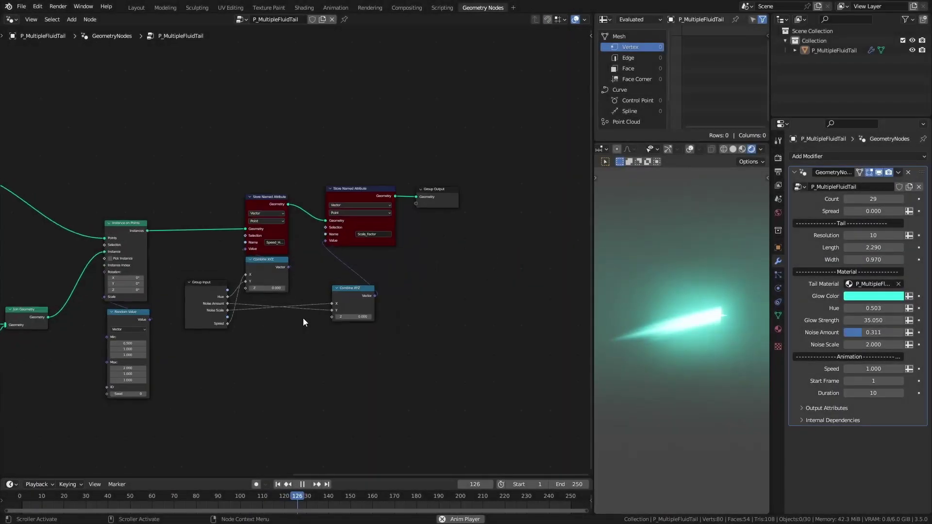
Examine the Store Named Attribute nodes and their group inputs in the P_MultipleFluidTail geometry node tree.
{"action": "scroll", "coordinate": [303, 318], "scroll_direction": "up", "scroll_amount": 1}
{"action": "left_click_drag", "start_coordinate": [197, 98], "coordinate": [426, 378]}
{"action": "left_click", "coordinate": [426, 378]}
{"action": "scroll", "coordinate": [293, 284], "scroll_direction": "down", "scroll_amount": 12}
{"action": "mouse_move", "coordinate": [64, 276]}
{"action": "middle_mouse_down"}
{"action": "mouse_move", "coordinate": [291, 275]}
{"action": "mouse_move", "coordinate": [63, 266]}
{"action": "middle_mouse_up"}
{"action": "scroll", "coordinate": [312, 328], "scroll_direction": "up", "scroll_amount": 6}
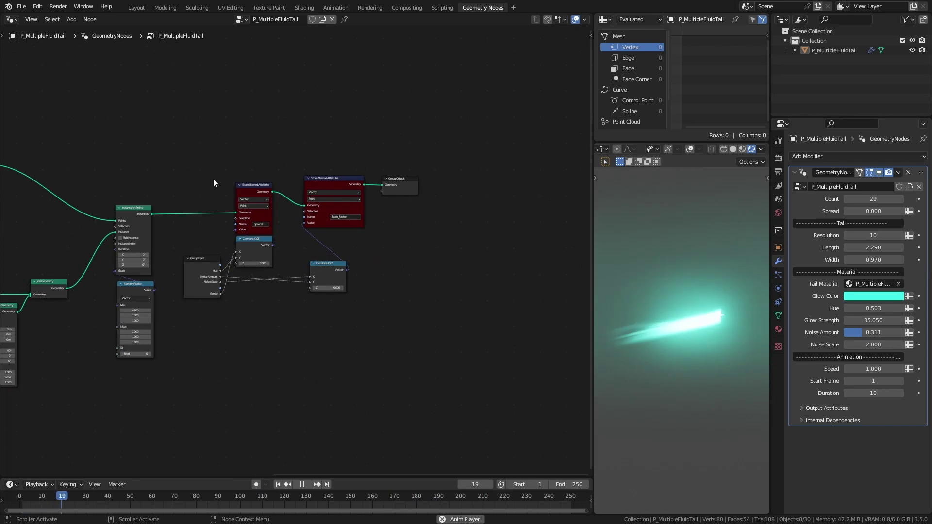
{"action": "left_click_drag", "start_coordinate": [185, 136], "coordinate": [374, 327]}
{"action": "scroll", "coordinate": [374, 327], "scroll_direction": "up", "scroll_amount": 2}
{"action": "left_click", "coordinate": [395, 239]}
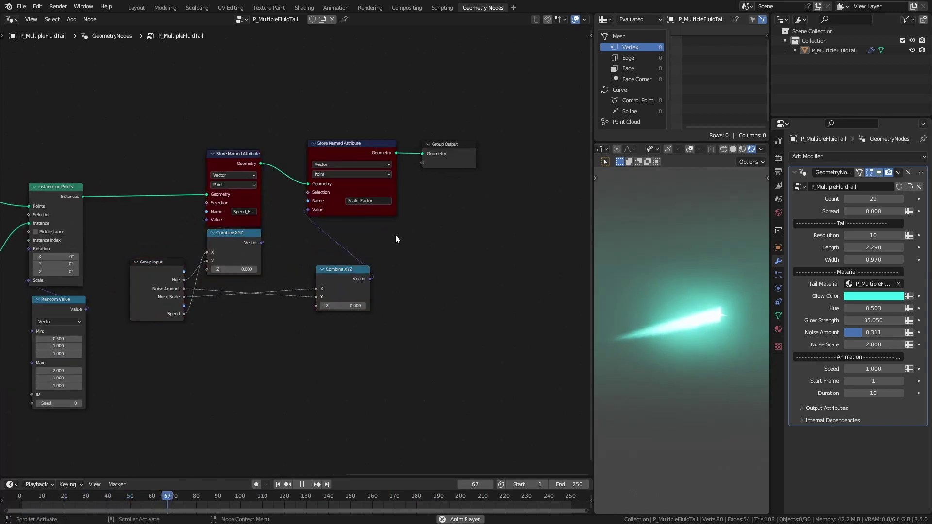
{"action": "left_click_drag", "start_coordinate": [345, 152], "coordinate": [338, 152]}
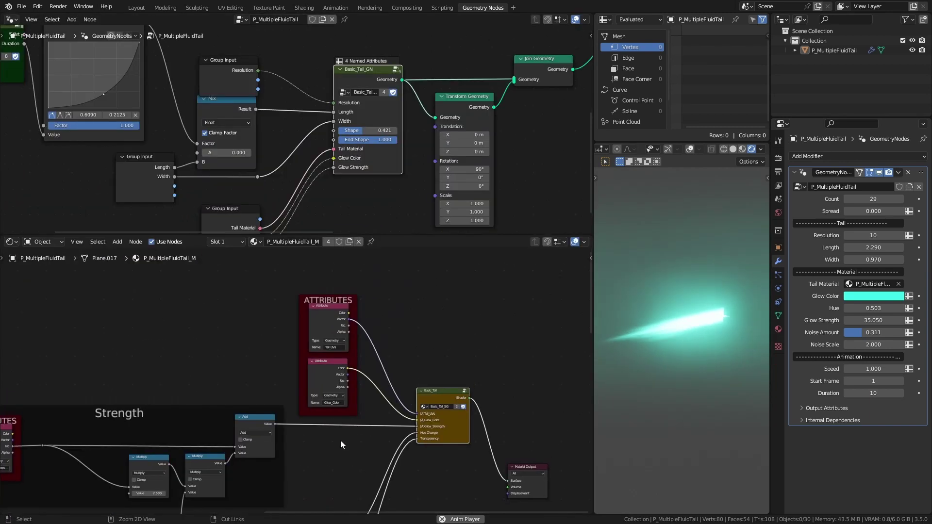
Examine the attribute nodes in the P_MultipleFluidTail_M shader, widening the Speed_Hue_Saturation node to read its full name.
{"action": "scroll", "coordinate": [339, 440], "scroll_direction": "up", "scroll_amount": 2}
{"action": "middle_click_drag", "start_coordinate": [389, 361], "coordinate": [351, 409]}
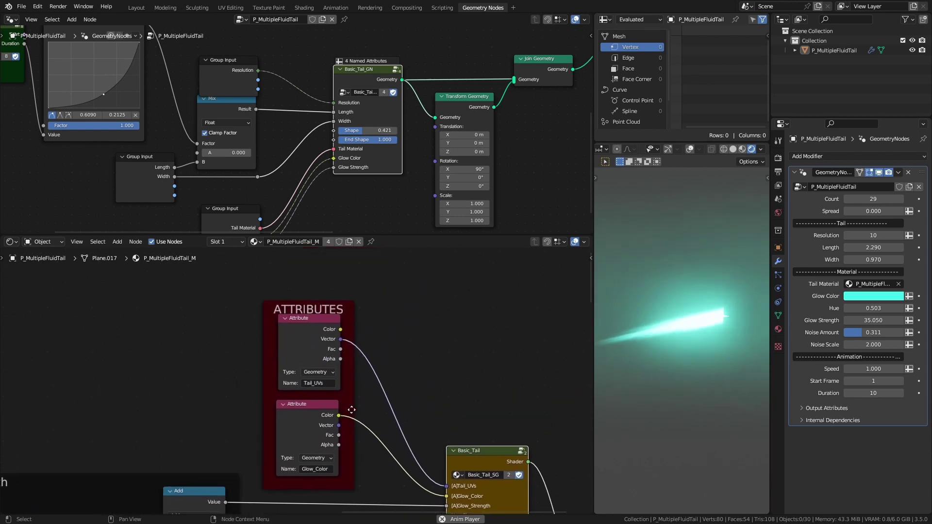
{"action": "mouse_move", "coordinate": [321, 305]}
{"action": "left_mouse_down"}
{"action": "mouse_move", "coordinate": [328, 299]}
{"action": "mouse_move", "coordinate": [319, 298]}
{"action": "left_mouse_up"}
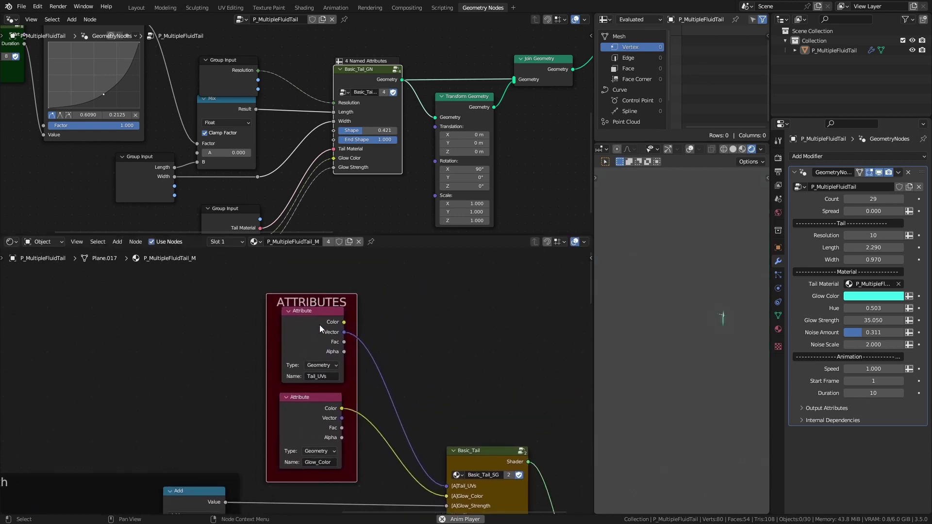
{"action": "left_click_drag", "start_coordinate": [310, 335], "coordinate": [307, 339]}
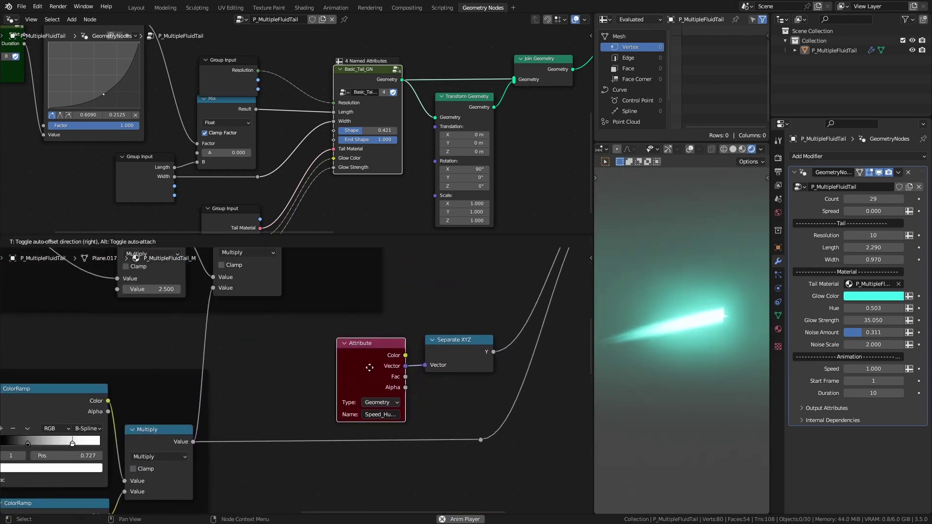
{"action": "left_click_drag", "start_coordinate": [369, 367], "coordinate": [316, 364]}
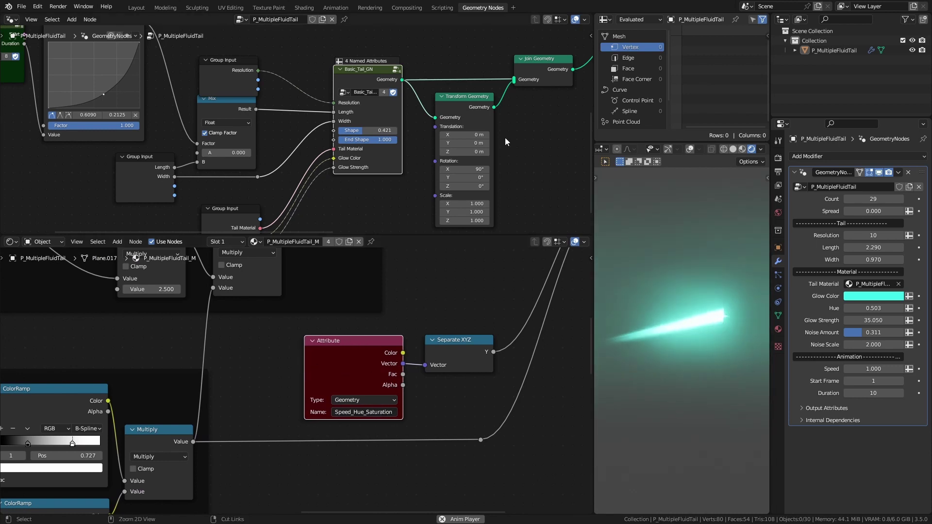
Examine the Store Named Attribute nodes in the P_MultipleFluidTail tree alongside the attribute nodes feeding its shader's Strength and Fluid Noise Distortion frames.
{"action": "middle_click_drag", "start_coordinate": [504, 141], "coordinate": [178, 189], "text": "ctrl"}
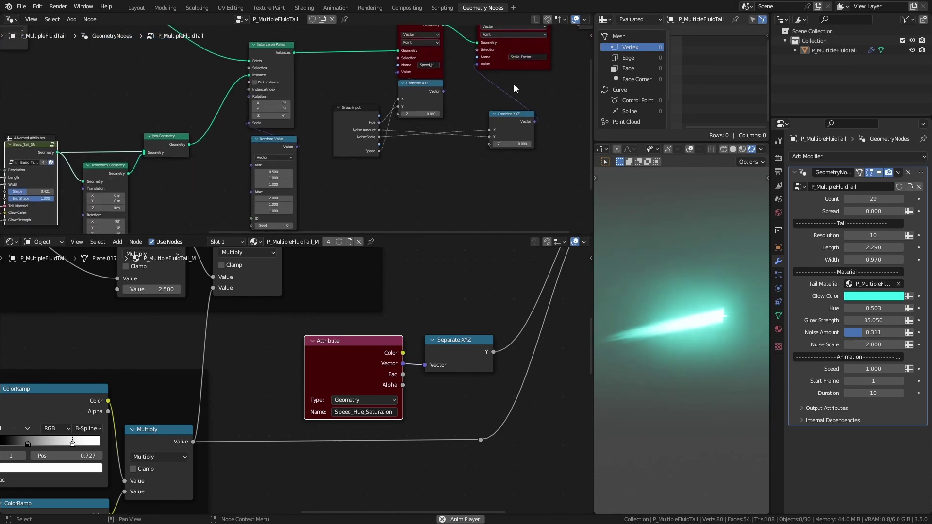
{"action": "middle_click_drag", "start_coordinate": [514, 88], "coordinate": [403, 140]}
{"action": "middle_click_drag", "start_coordinate": [313, 163], "coordinate": [289, 126], "text": "ctrl"}
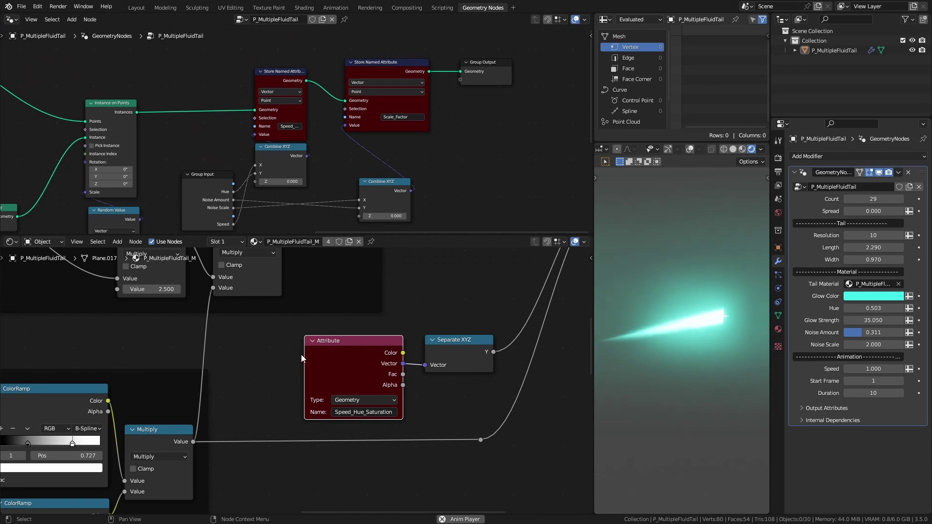
{"action": "middle_click_drag", "start_coordinate": [301, 357], "coordinate": [368, 433], "text": "ctrl"}
{"action": "middle_click_drag", "start_coordinate": [156, 377], "coordinate": [311, 328]}
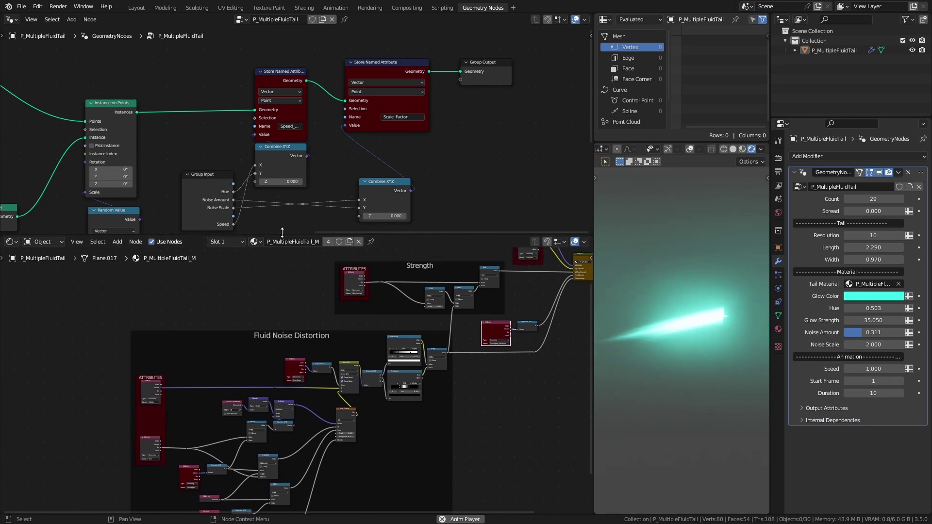
Change the shader editor area to a Timeline and shrink it to give the geometry node editor more height.
{"action": "left_click", "coordinate": [10, 241]}
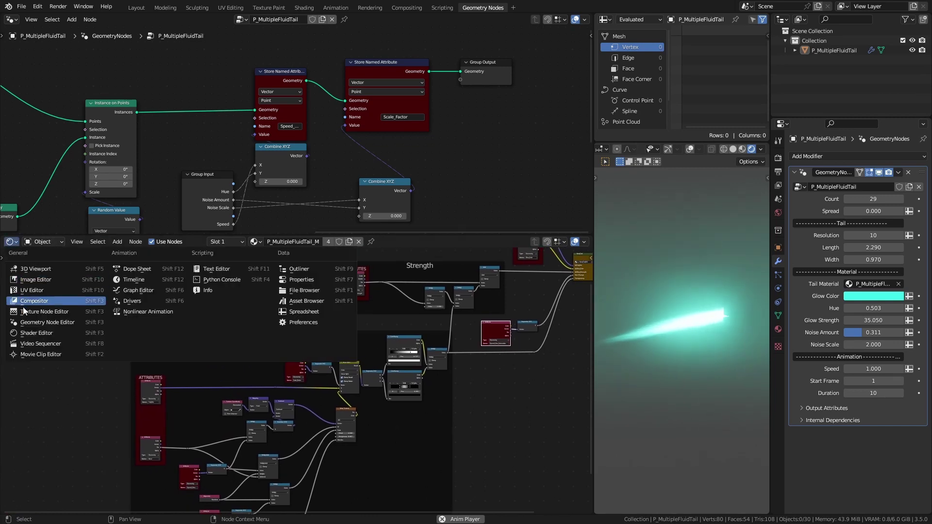
{"action": "left_click", "coordinate": [159, 280]}
{"action": "left_click_drag", "start_coordinate": [170, 235], "coordinate": [170, 427]}
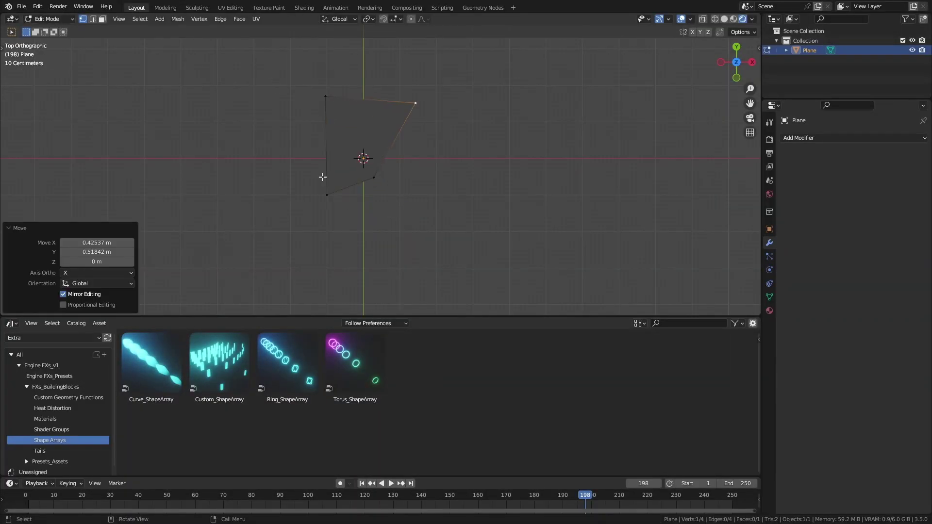
Move the plane's lower-left corner vertex outward, and rotate the whole mesh 90° about the Y axis.
{"action": "left_click", "coordinate": [327, 195]}
{"action": "key", "text": "g"}
{"action": "left_click", "coordinate": [289, 222]}
{"action": "type", "text": "arxy90"}
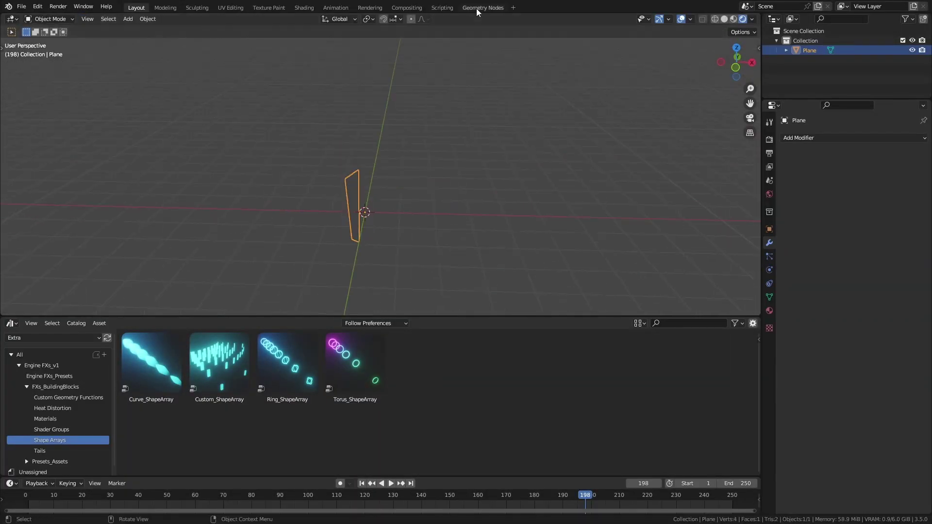
Create a new geometry node tree on the plane and insert the Custom_Shape_Tail asset between Group Input and Group Output.
{"action": "left_click", "coordinate": [476, 8]}
{"action": "left_click", "coordinate": [297, 19]}
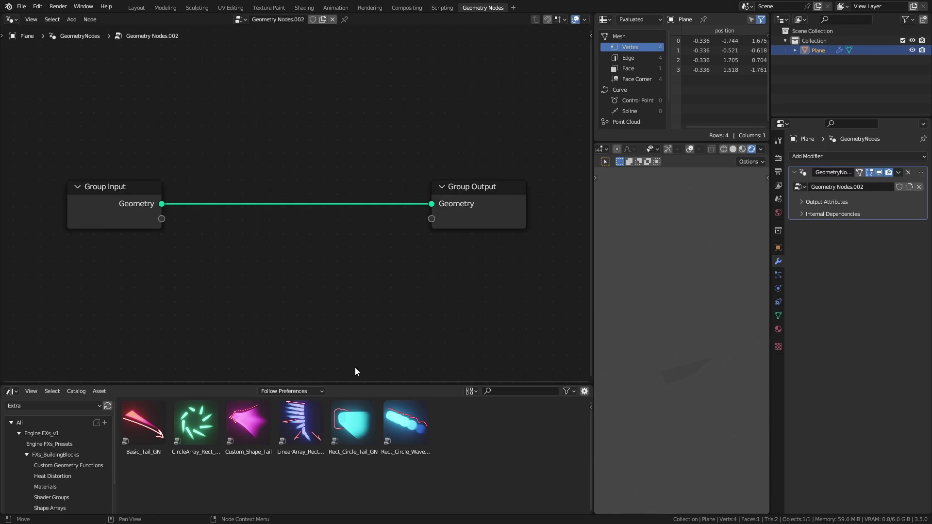
{"action": "left_click_drag", "start_coordinate": [268, 436], "coordinate": [273, 169]}
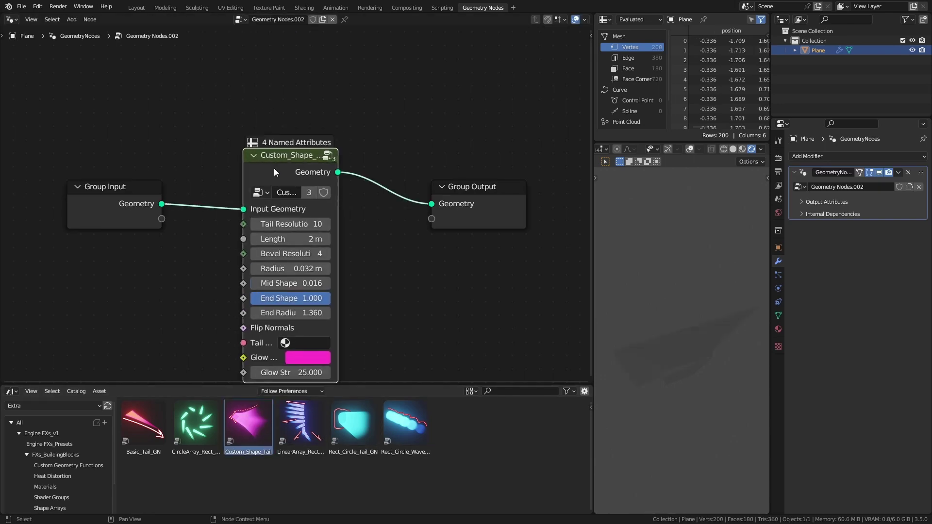
Assign the Rect_Circle_Tail_M material to the Custom_Shape_Tail node and set its length to 12.7 m.
{"action": "middle_click_drag", "start_coordinate": [274, 168], "coordinate": [277, 113]}
{"action": "left_click", "coordinate": [309, 288]}
{"action": "type", "text": "rect"}
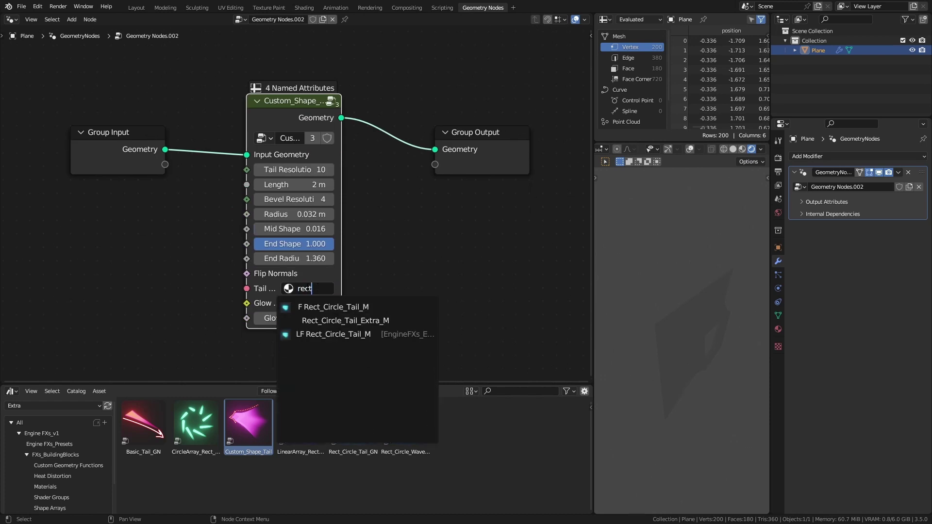
{"action": "left_click", "coordinate": [322, 307]}
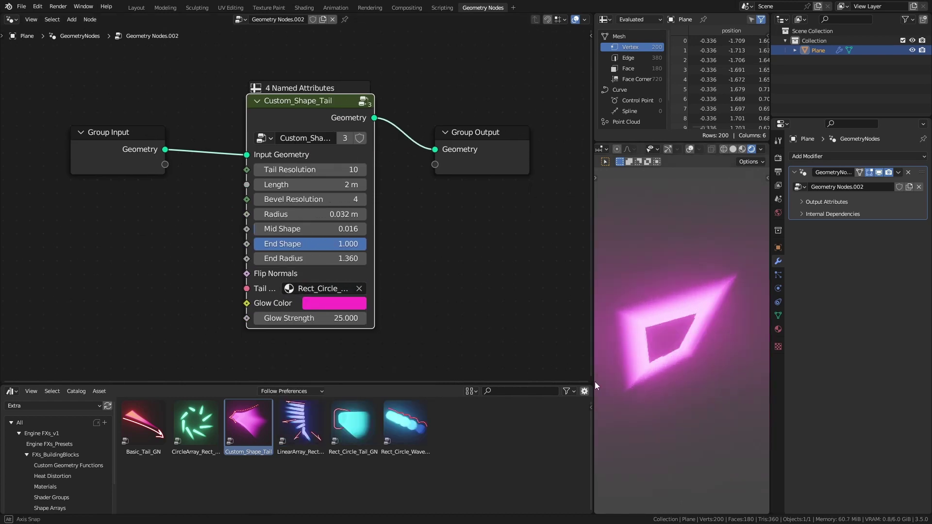
{"action": "left_click_drag", "start_coordinate": [279, 185], "coordinate": [330, 185]}
{"action": "middle_click_drag", "start_coordinate": [760, 358], "coordinate": [595, 324]}
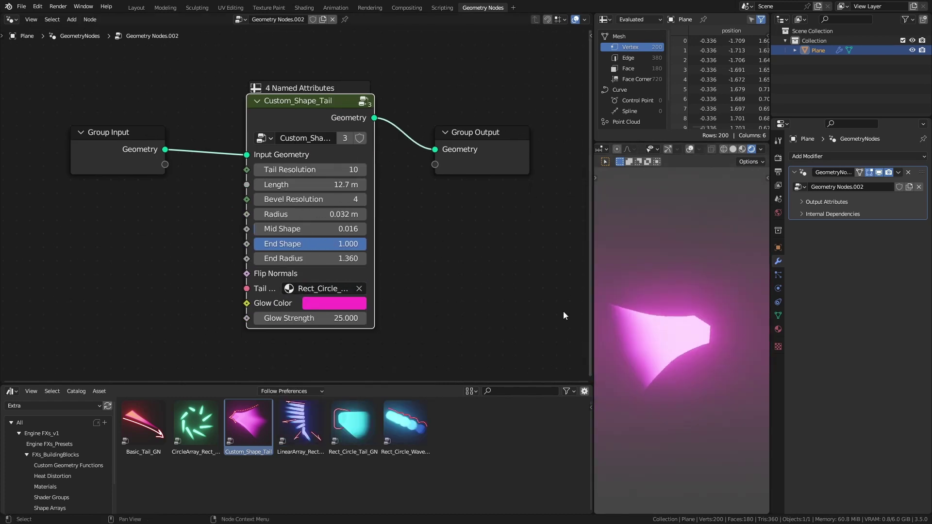